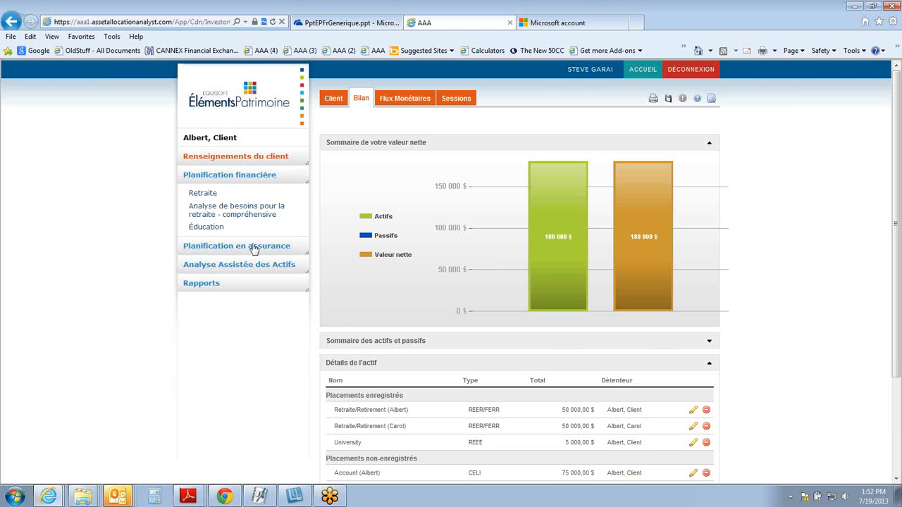
Step: Expand the Planification en assurance and Analyse Assistée des Actifs sections to see the modules they contain
left_click(255, 248)
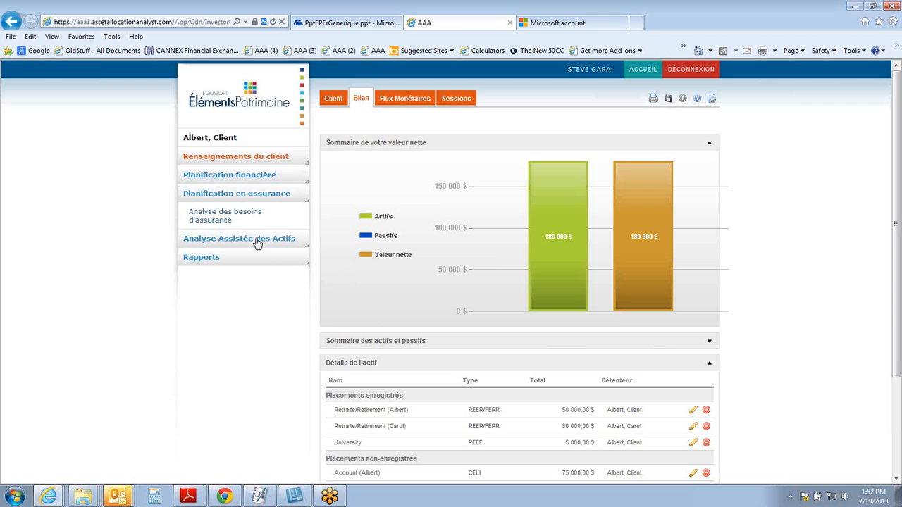
left_click(257, 242)
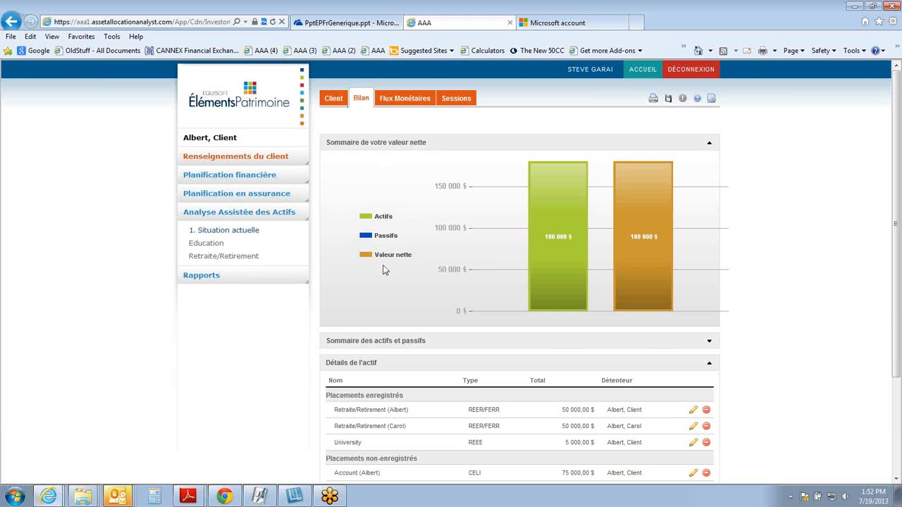
Step: Review the client's balance sheet down to the asset and liability details, plus the cash flows and saved sessions
scroll(385, 274, "down", 3)
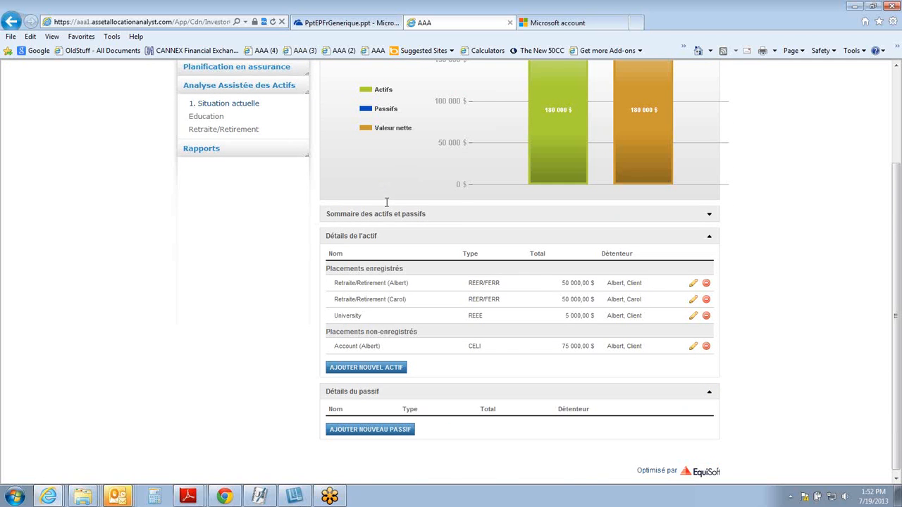
scroll(386, 203, "up", 3)
left_click(401, 102)
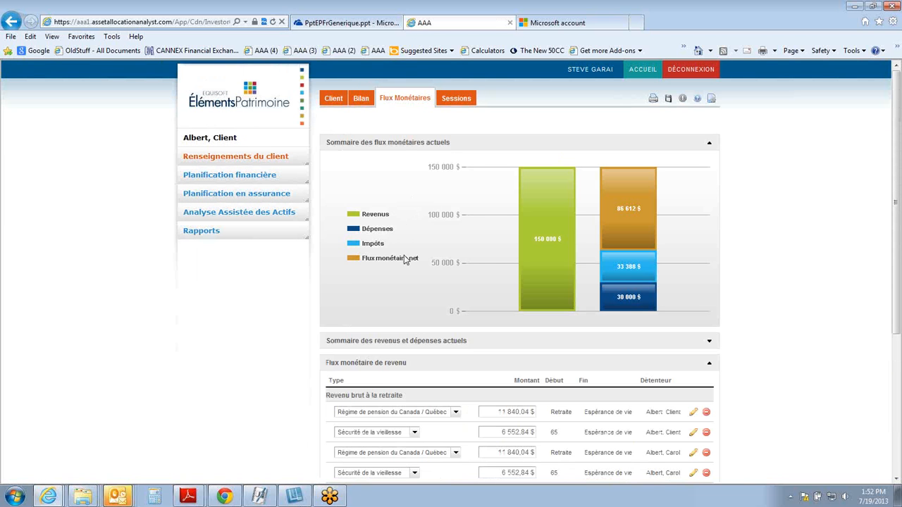
left_click(463, 102)
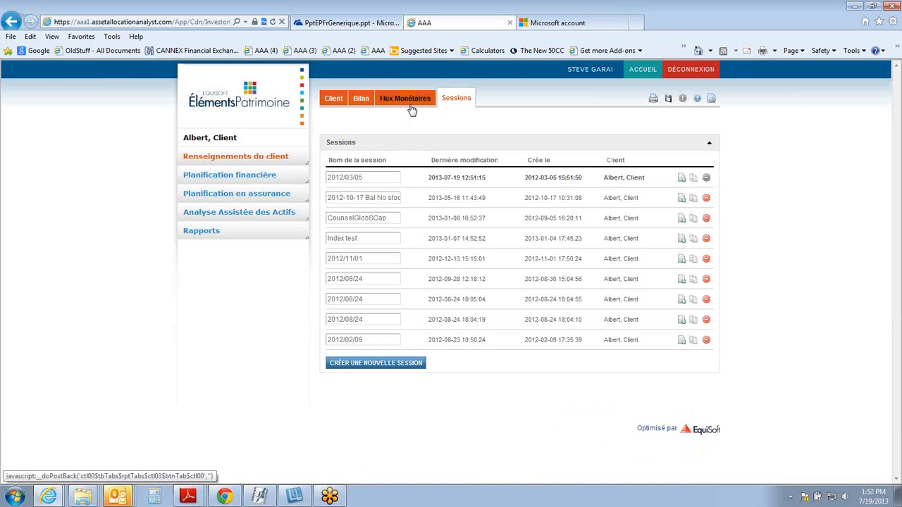
Step: Open the Retraite plan under financial planning and go through its assumptions and current investments to the results
left_click(238, 175)
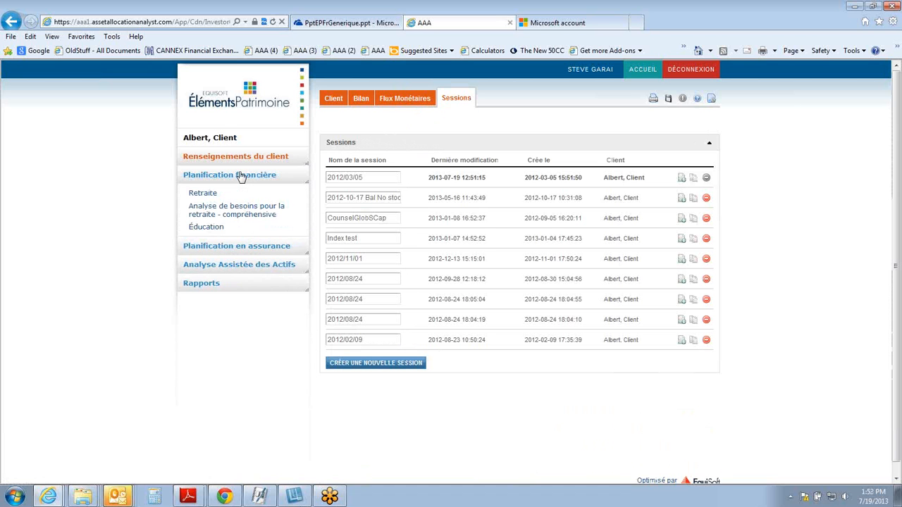
left_click(202, 194)
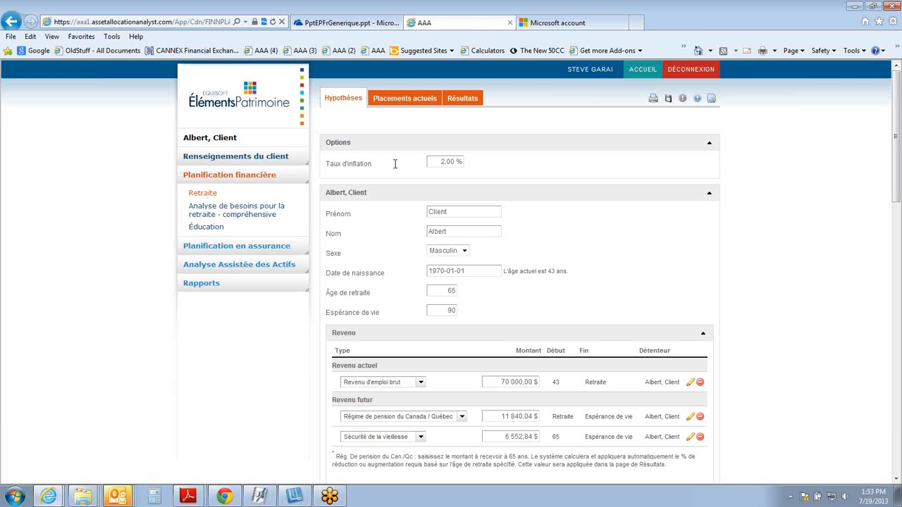
left_click(400, 104)
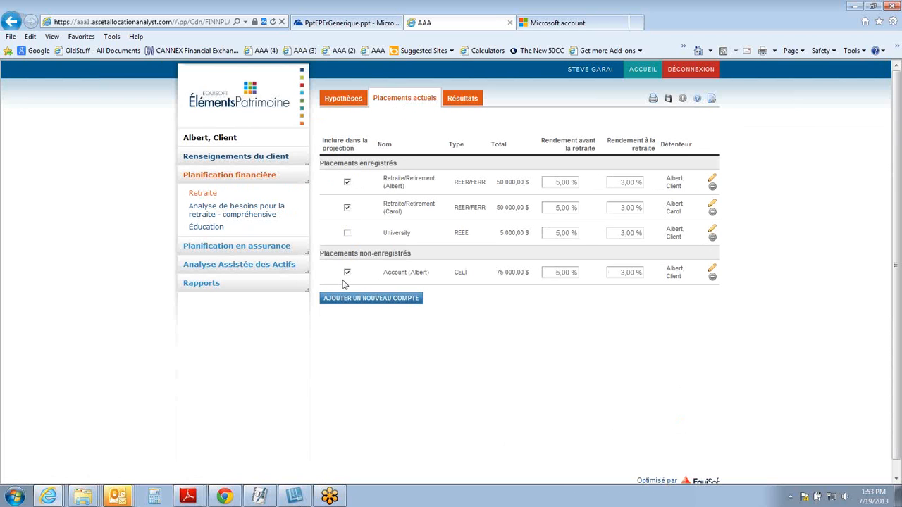
left_click(464, 100)
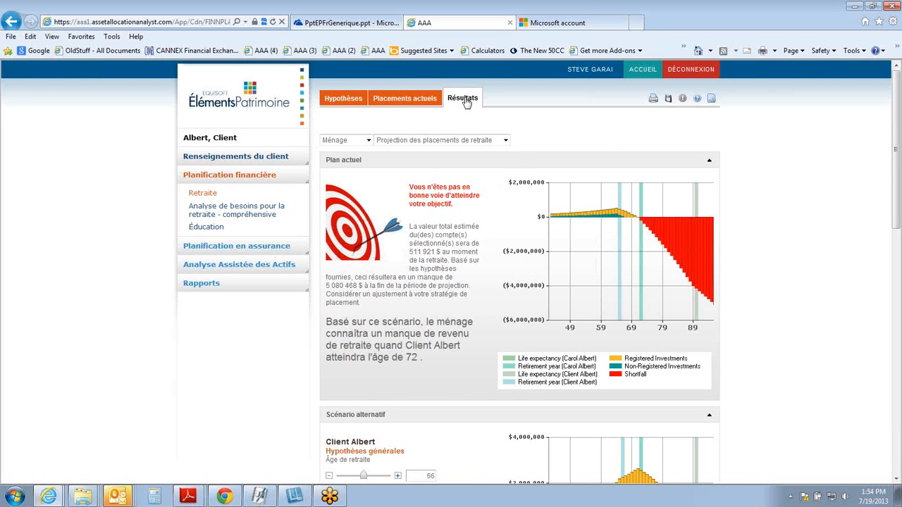
Step: Examine the retirement results, expanding the year-by-year details of both the current plan and the alternative scenario
scroll(485, 177, "down", 3)
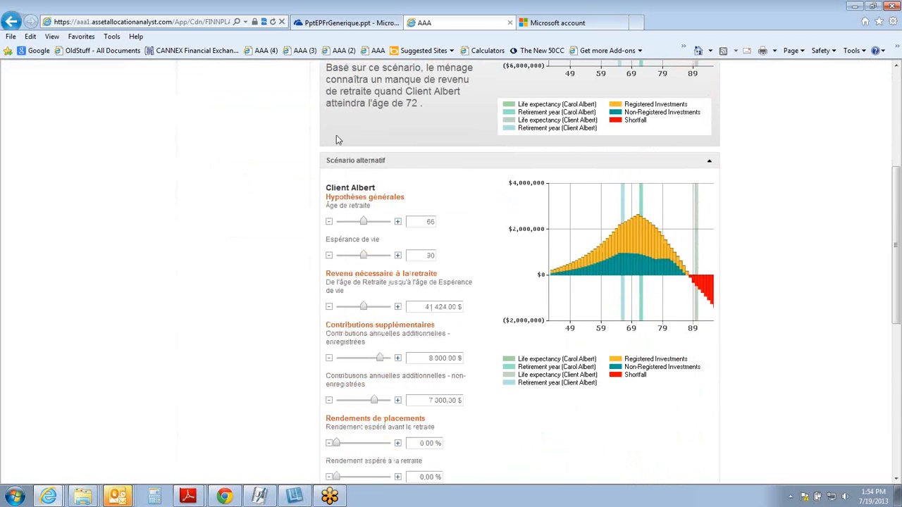
scroll(497, 222, "down", 5)
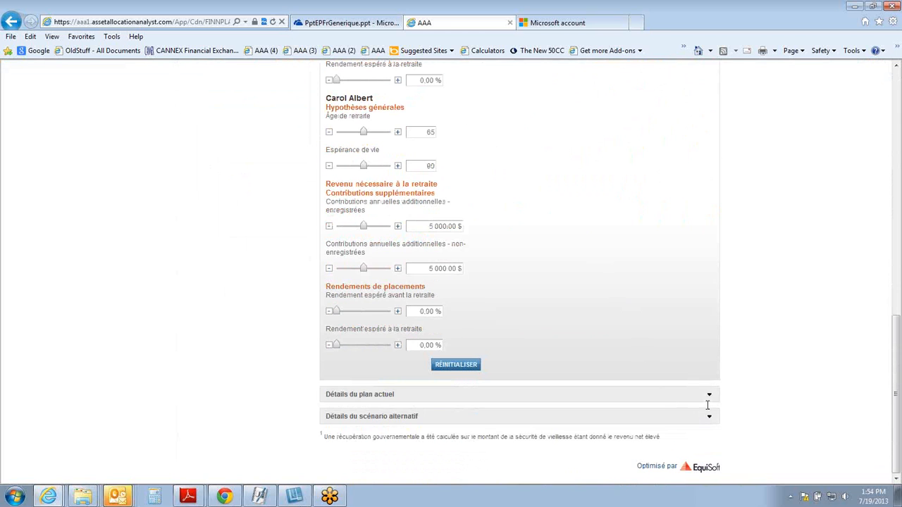
left_click(709, 396)
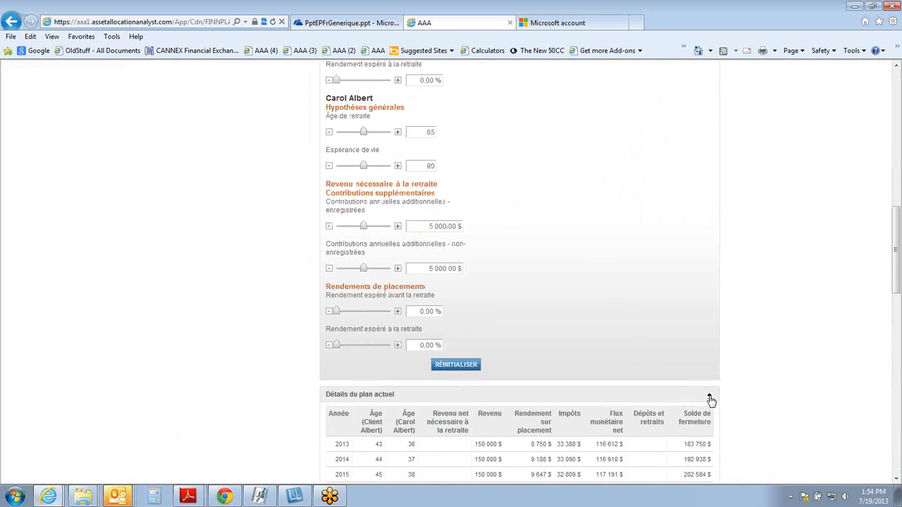
scroll(710, 399, "down", 10)
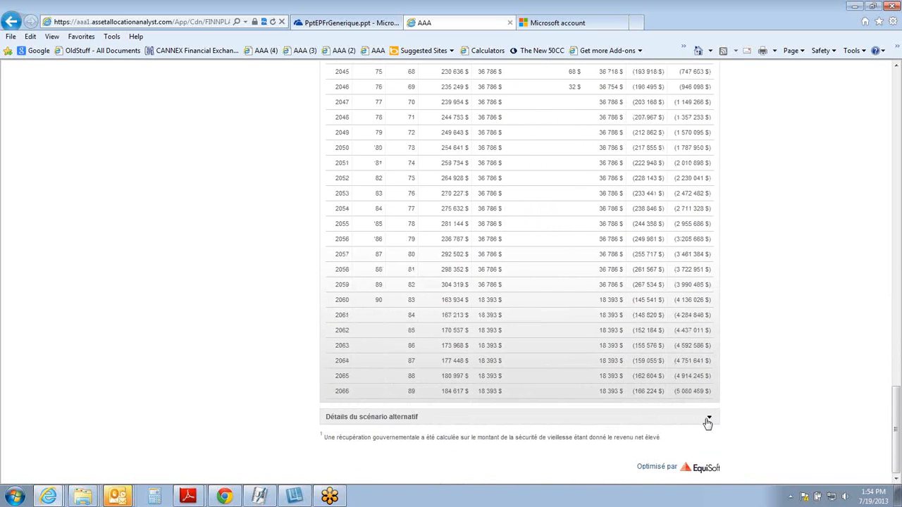
left_click(708, 422)
scroll(709, 422, "down", 12)
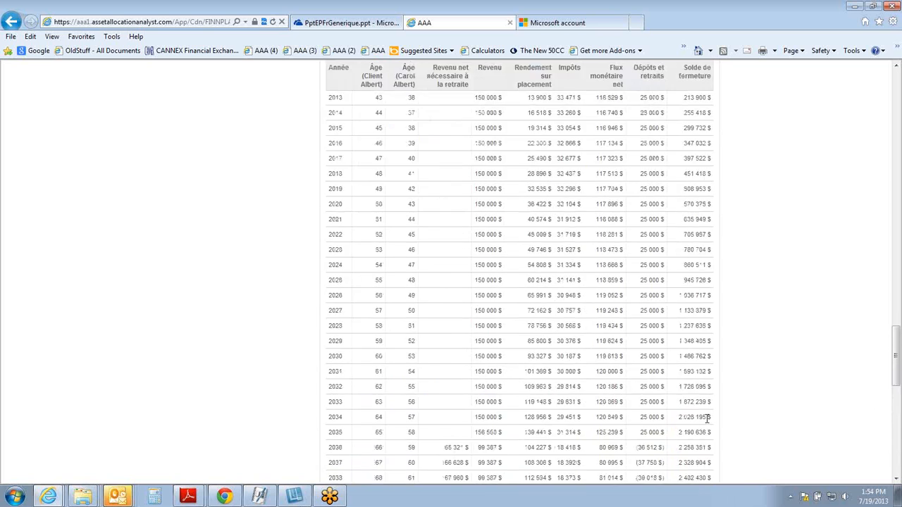
scroll(709, 423, "up", 15)
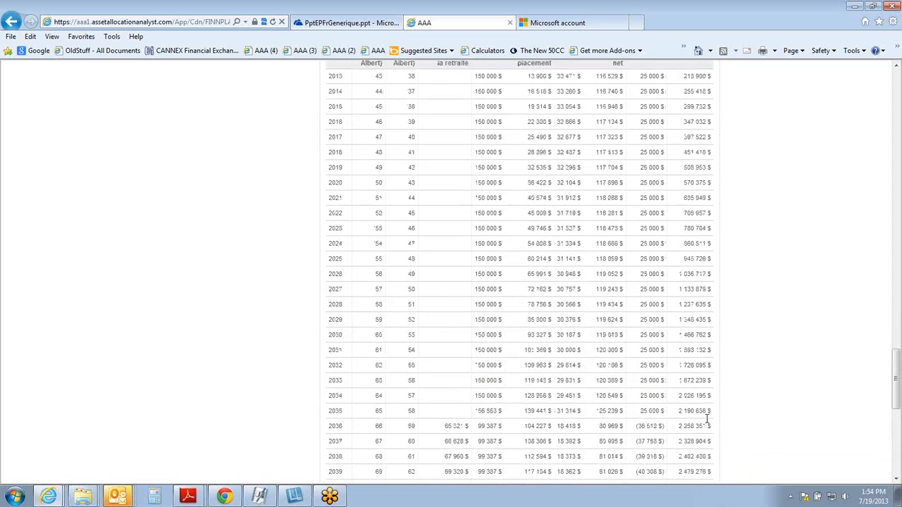
scroll(708, 423, "up", 6)
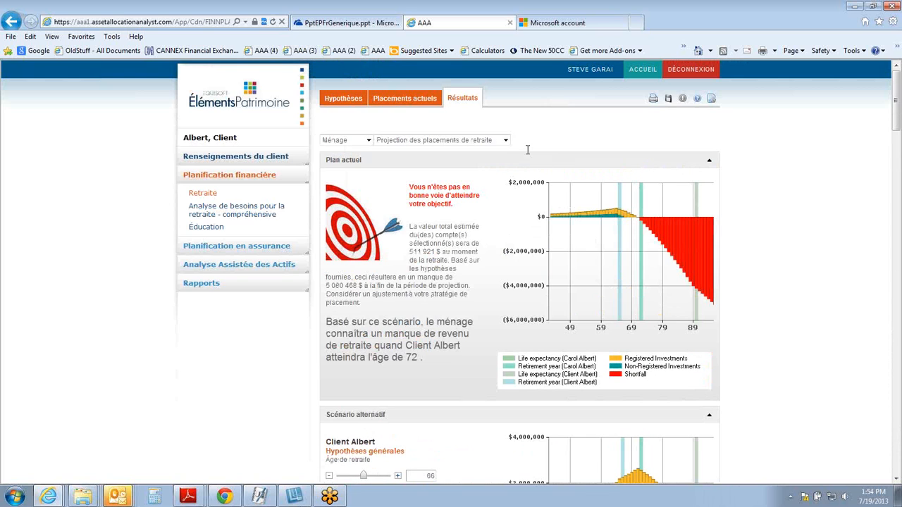
Step: View the retirement results as Projection de flux monétaire à la retraite, then return to Projection des placements de retraite
left_click(506, 141)
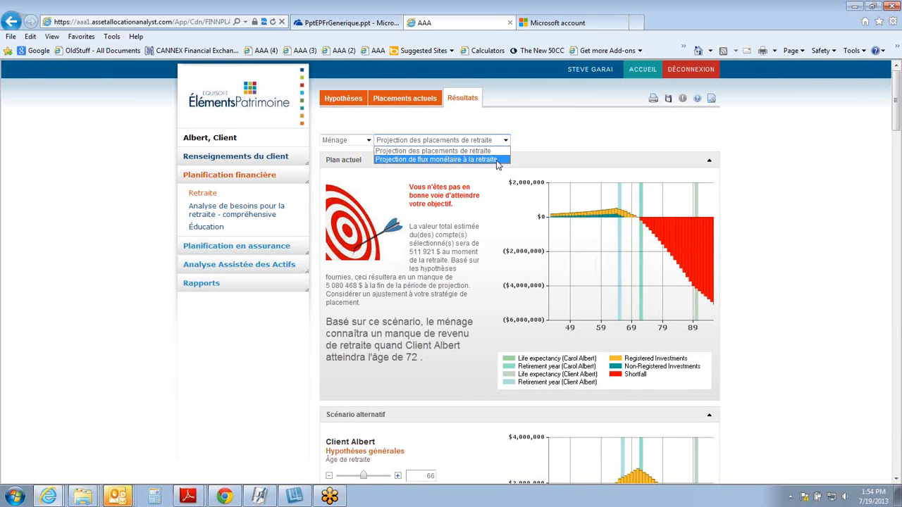
left_click(497, 162)
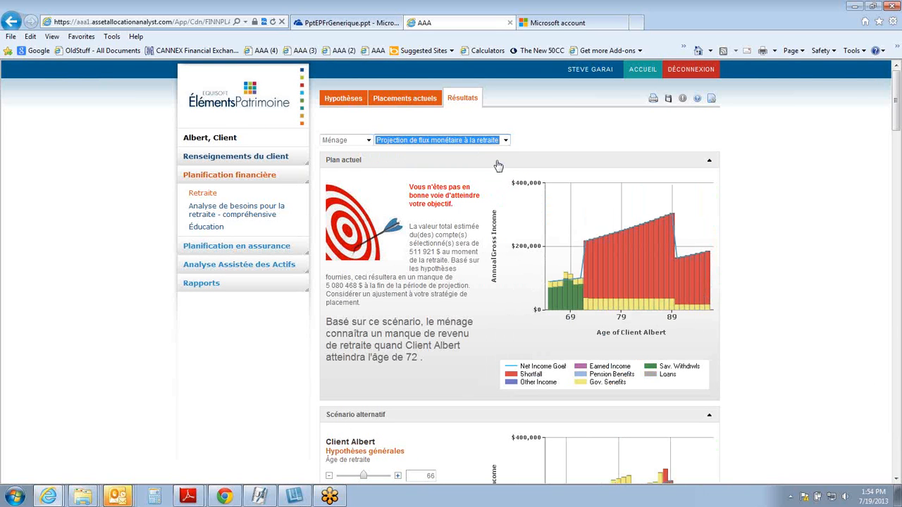
left_click(503, 140)
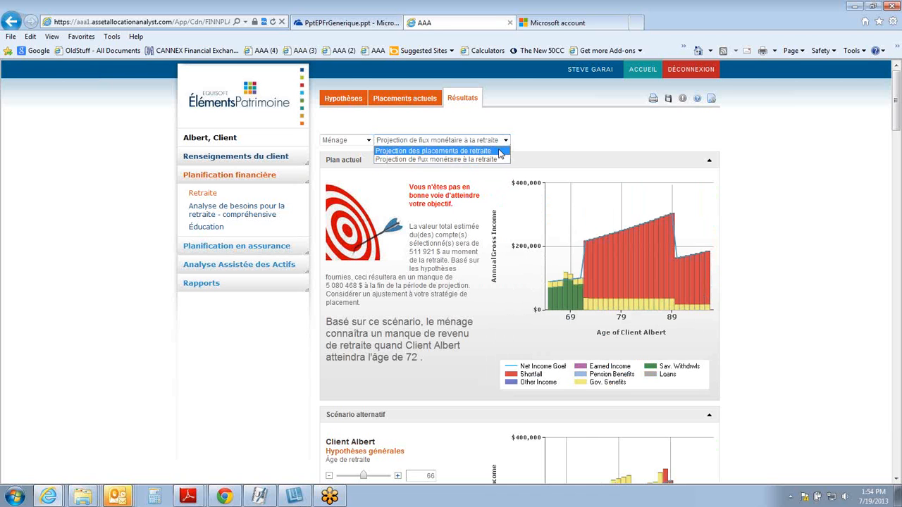
left_click(499, 152)
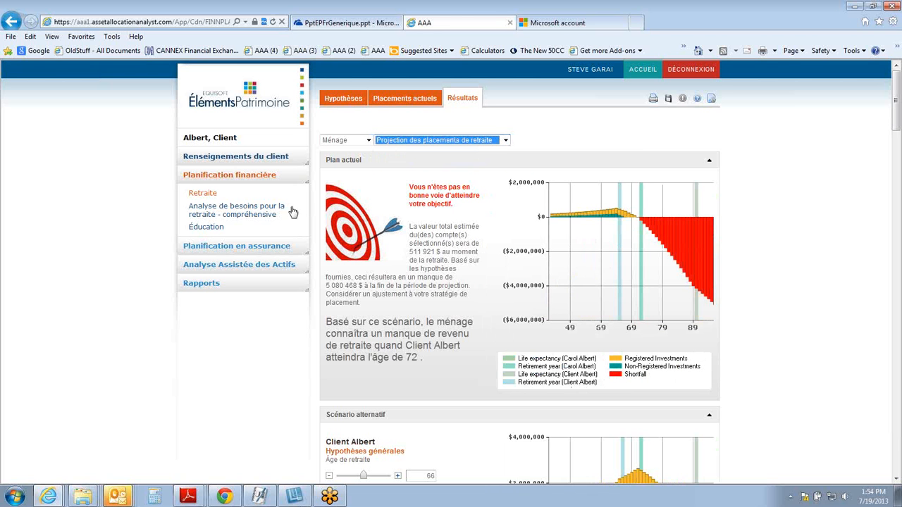
Step: Open the Éducation plan and review its assumptions, current investments, and current and alternative scenario results
left_click(204, 227)
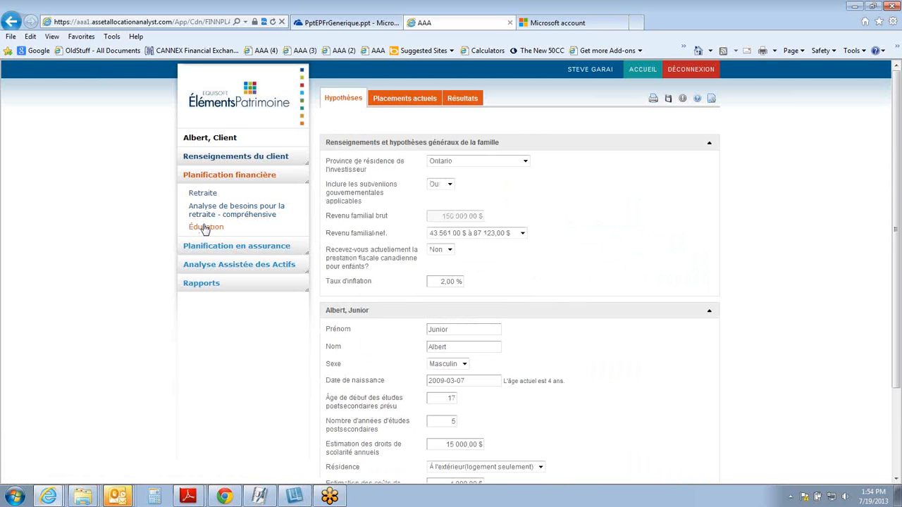
left_click(415, 104)
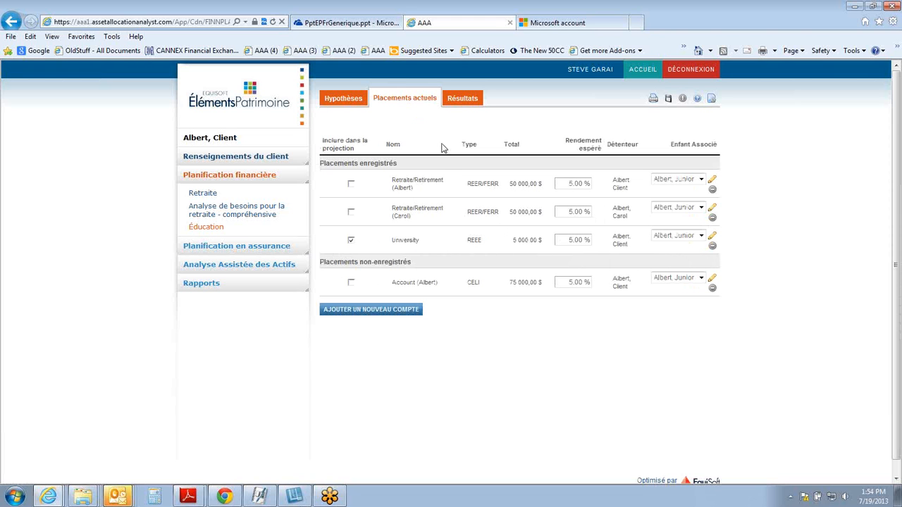
left_click(463, 99)
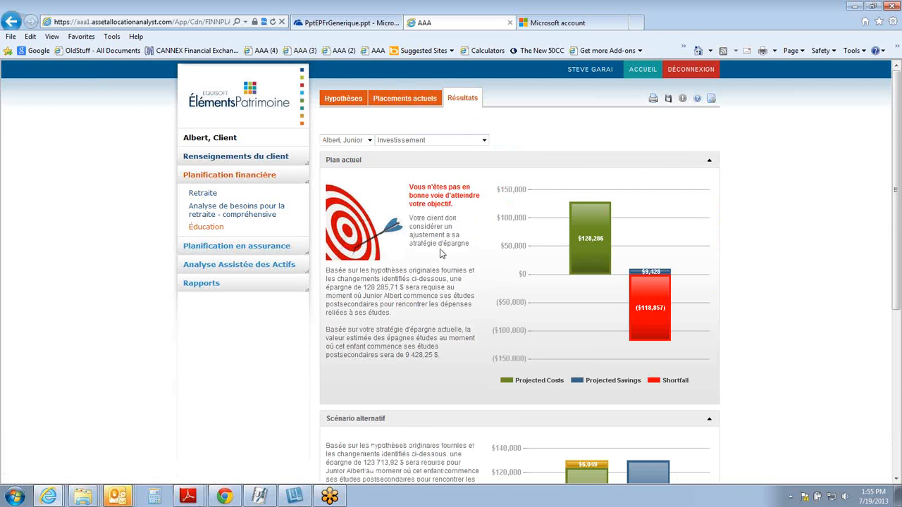
scroll(438, 243, "down", 3)
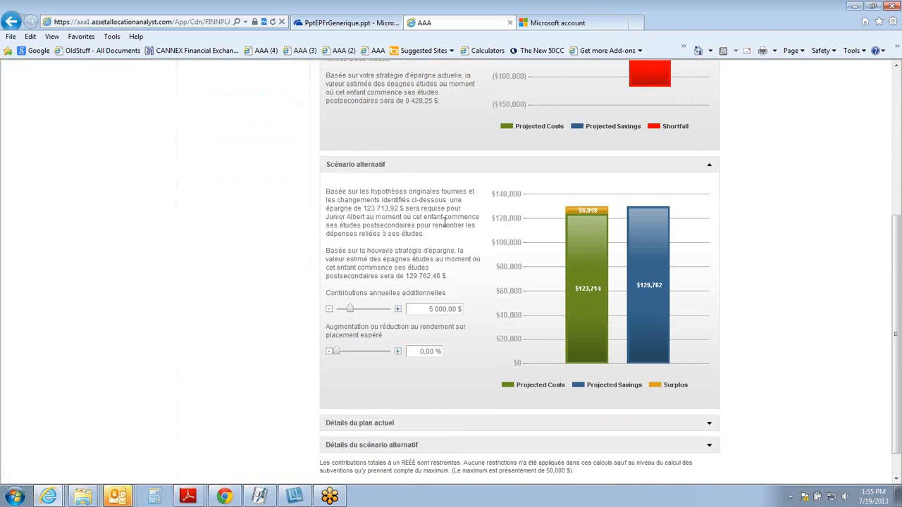
scroll(457, 256, "down", 1)
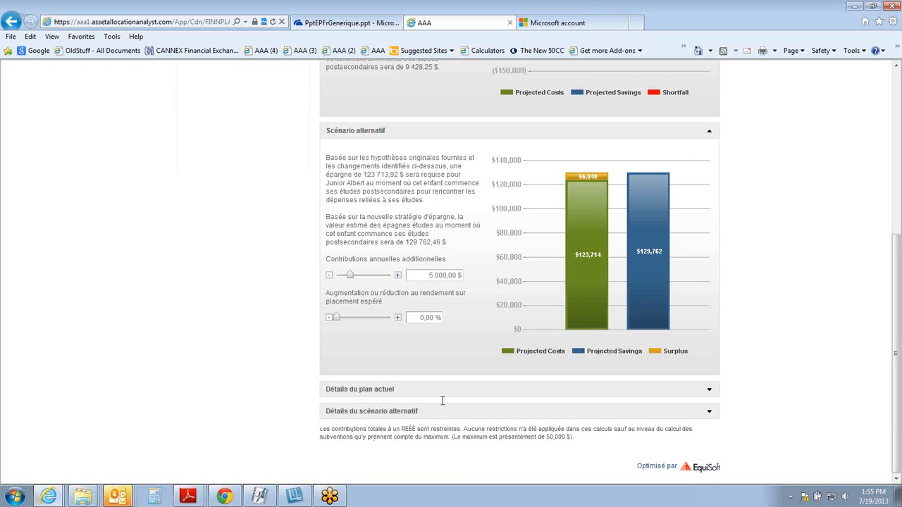
scroll(443, 400, "up", 4)
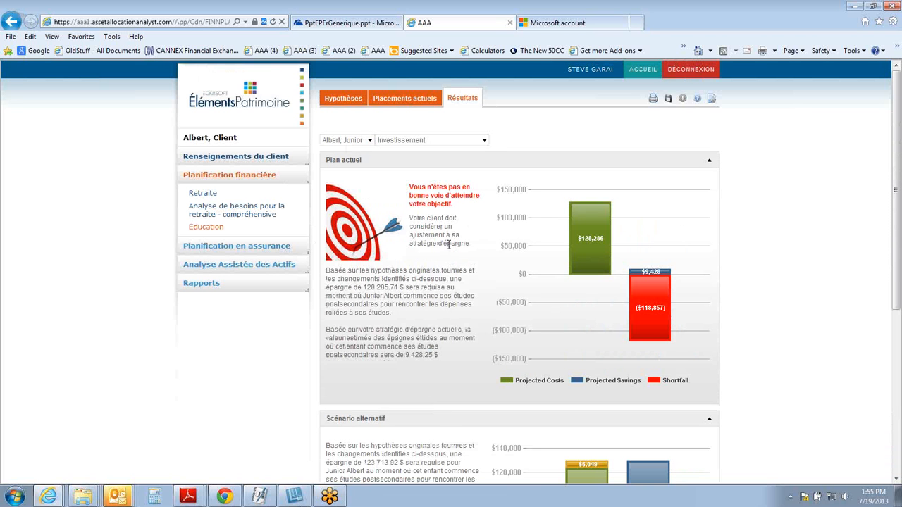
Step: View the education results as Projection des épargnes études, then return to the Investissement view
left_click(484, 141)
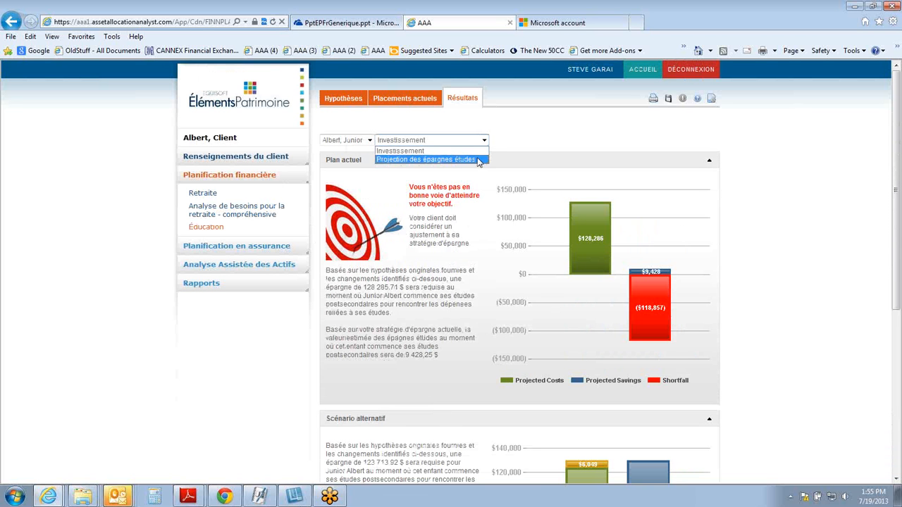
left_click(478, 160)
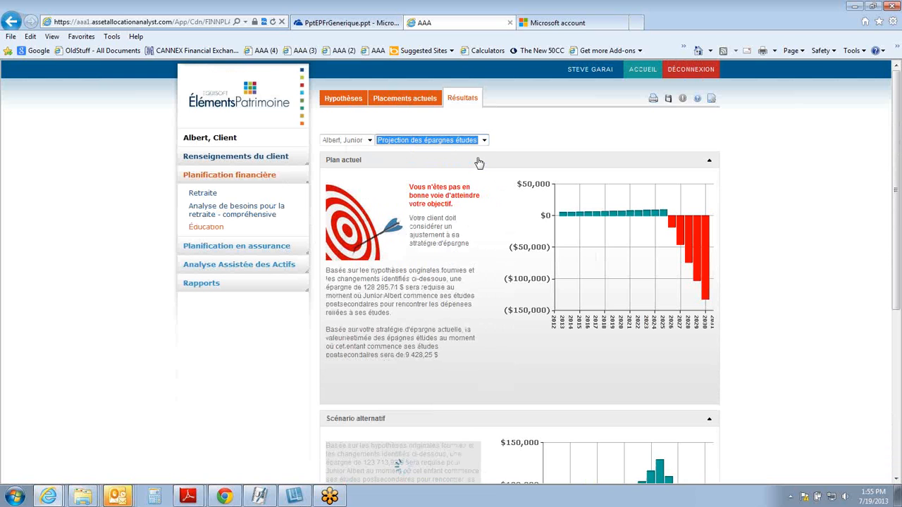
left_click(484, 142)
left_click(483, 152)
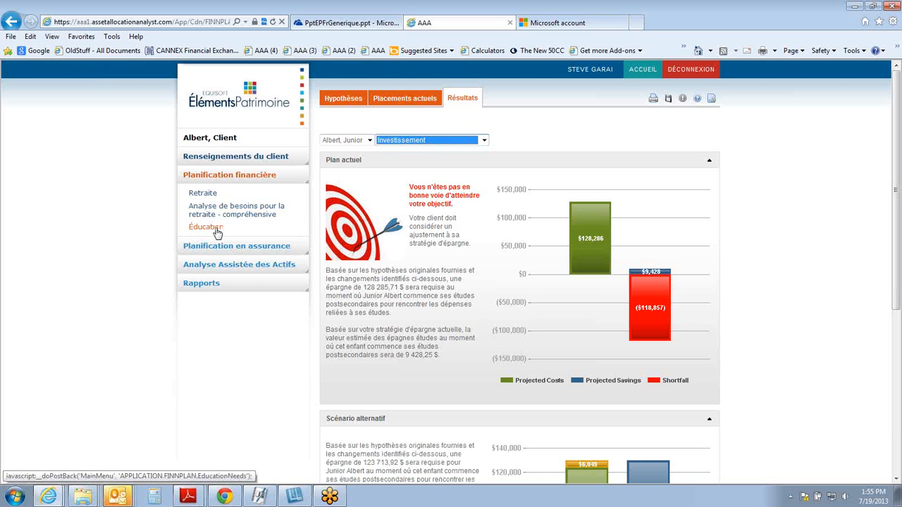
Step: Open the insurance needs analysis and review its assumptions on basic needs, extraordinary expenses and existing coverage
left_click(229, 248)
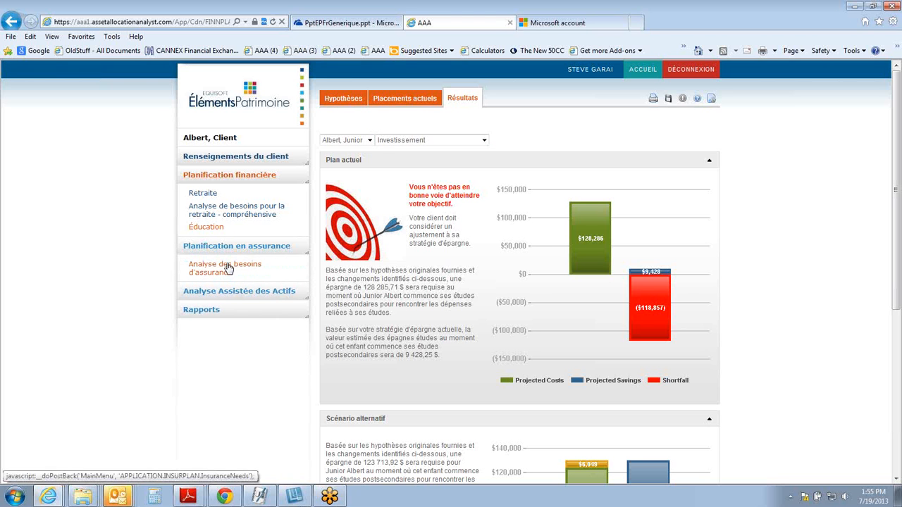
left_click(227, 267)
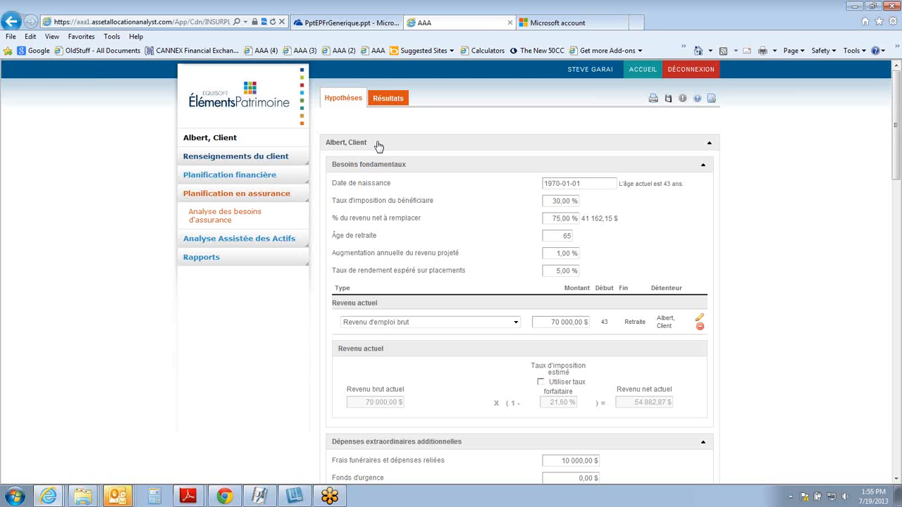
scroll(387, 144, "down", 5)
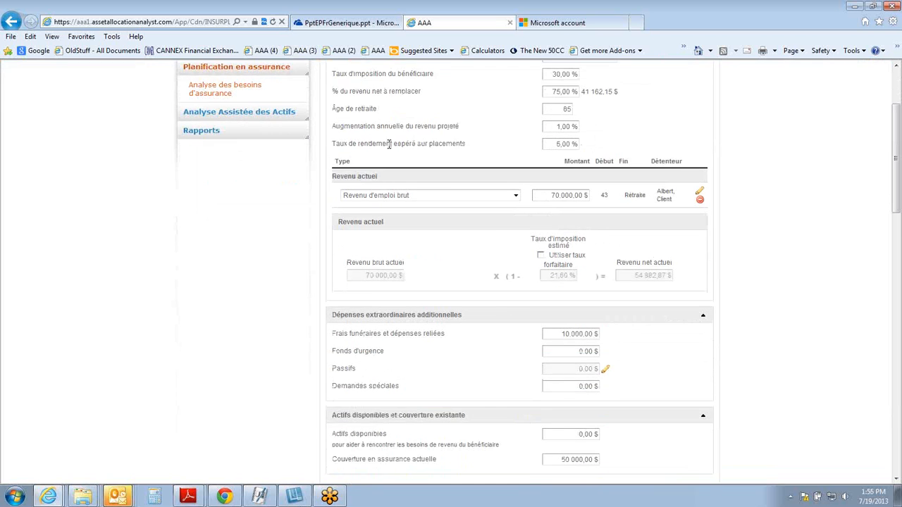
scroll(390, 148, "down", 2)
scroll(390, 148, "up", 7)
Step: Show the life insurance scenario results and expand the year-by-year results table to review it
left_click(389, 99)
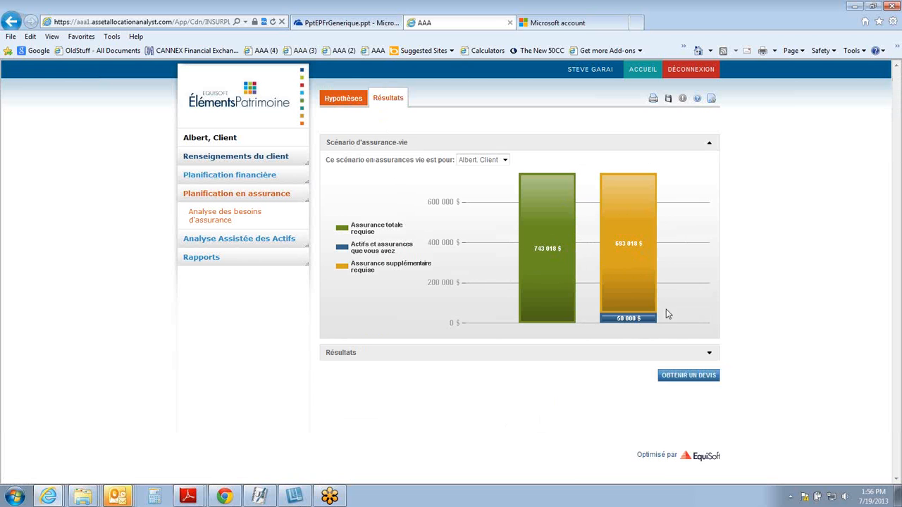
left_click(710, 357)
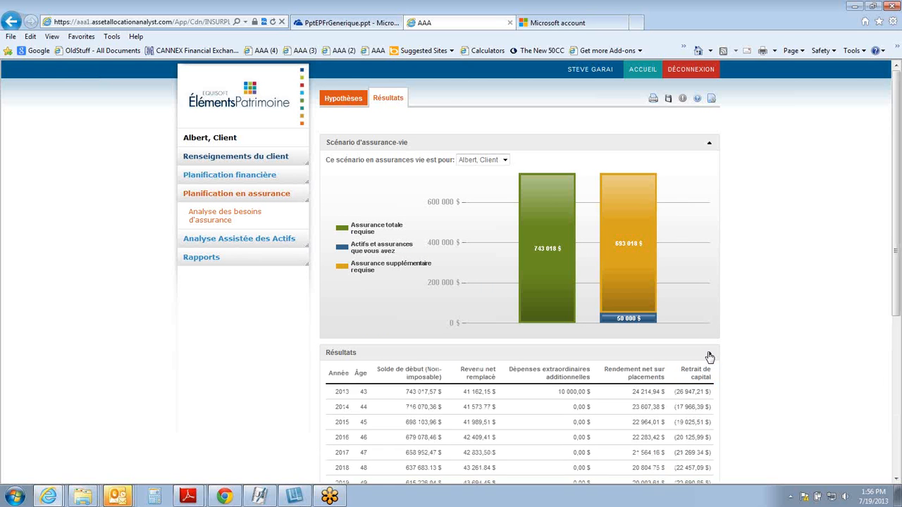
scroll(704, 352, "down", 5)
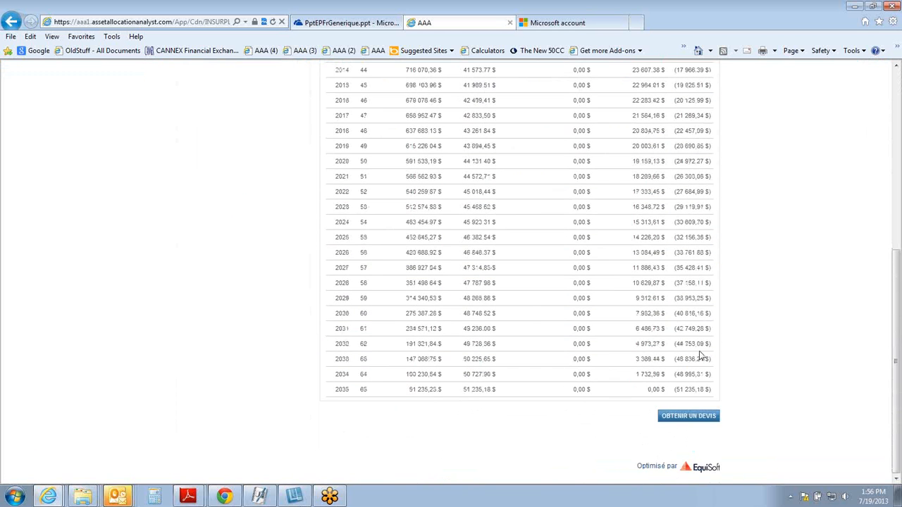
Step: Open the current situation in Analyse Assistée des Actifs and review the accounts, asset allocation and positions of the current portfolio
scroll(701, 352, "up", 5)
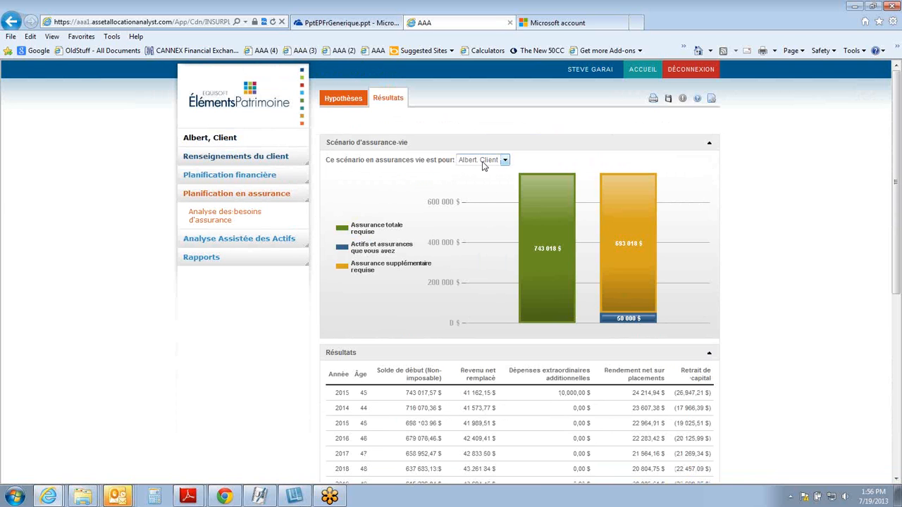
left_click(240, 242)
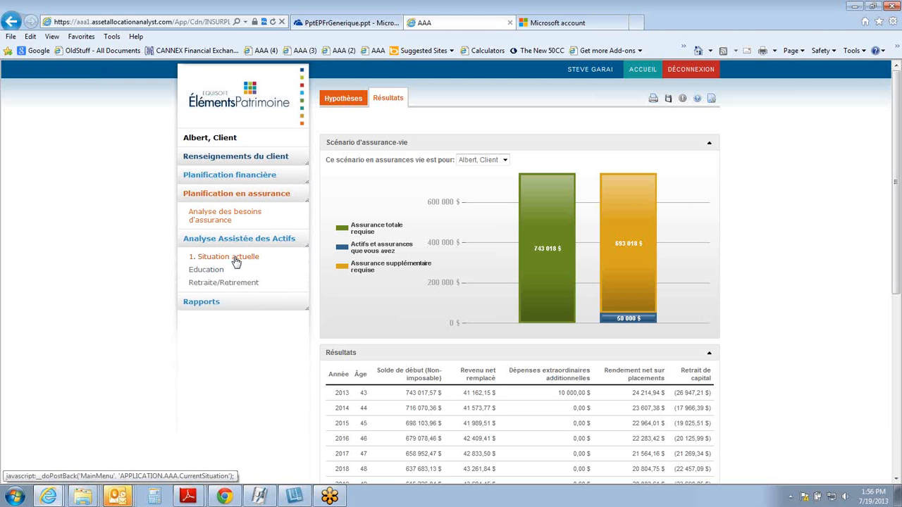
left_click(236, 259)
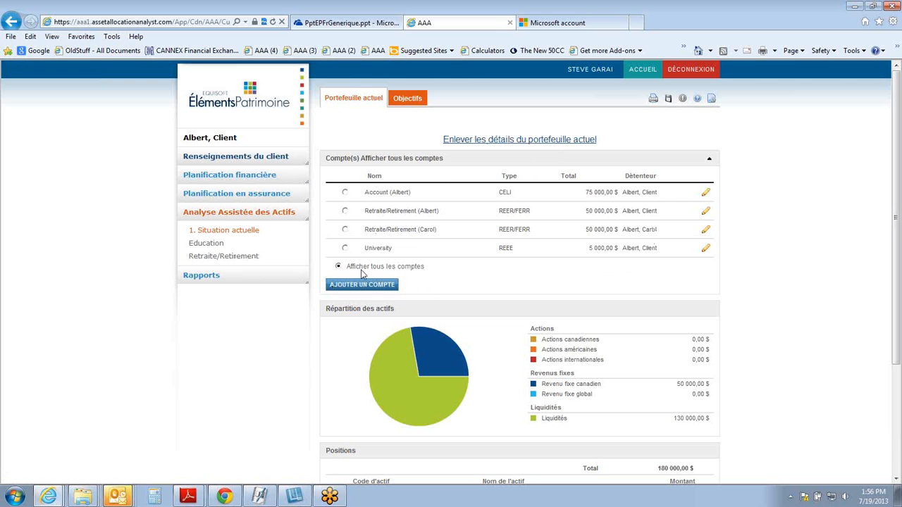
scroll(403, 270, "down", 2)
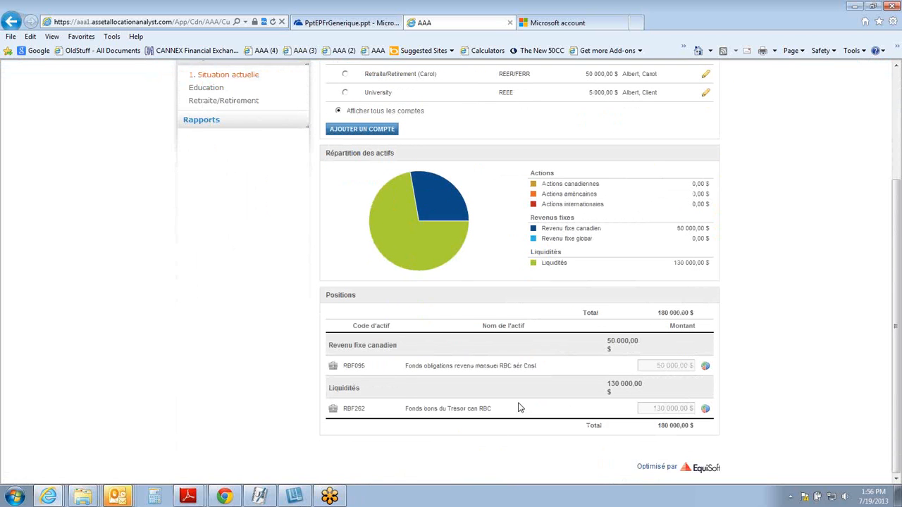
scroll(521, 407, "up", 2)
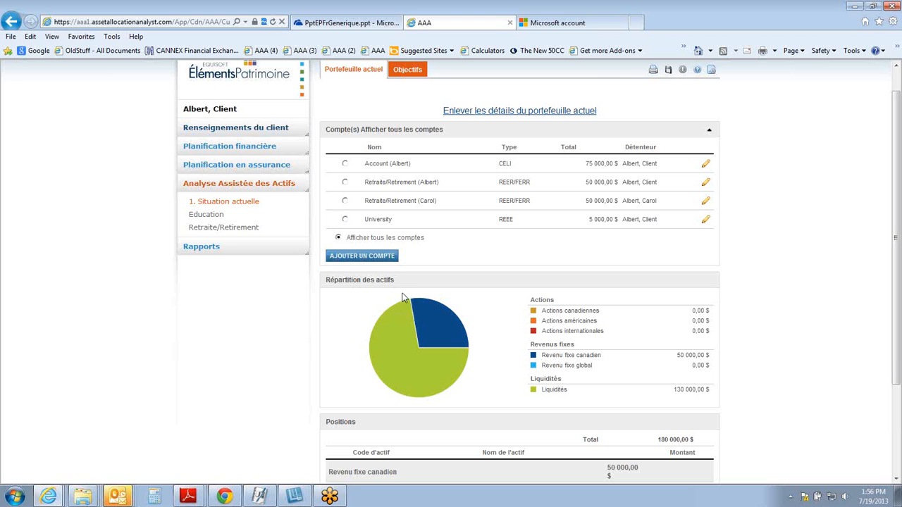
Step: Open the Objectifs view and review the goals, the timeline chart and the goal choices for both Retraite/Retirement accounts
left_click(407, 70)
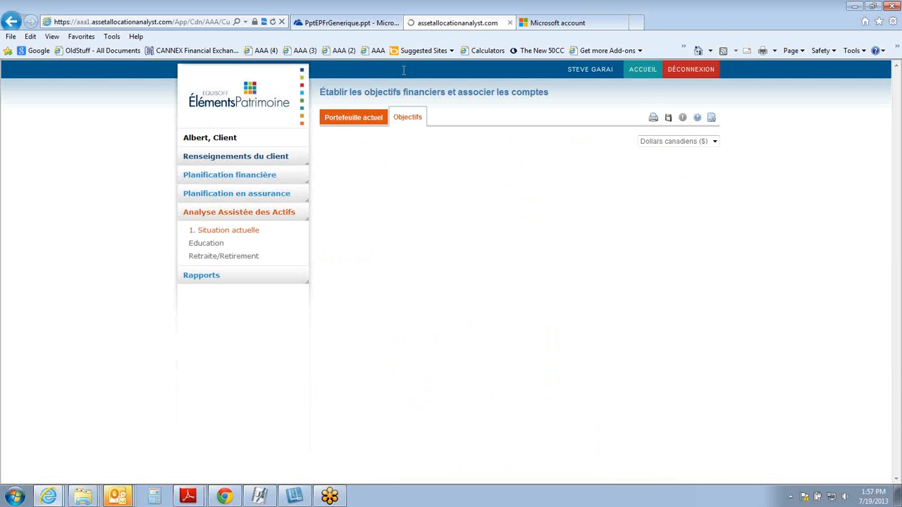
scroll(468, 179, "down", 3)
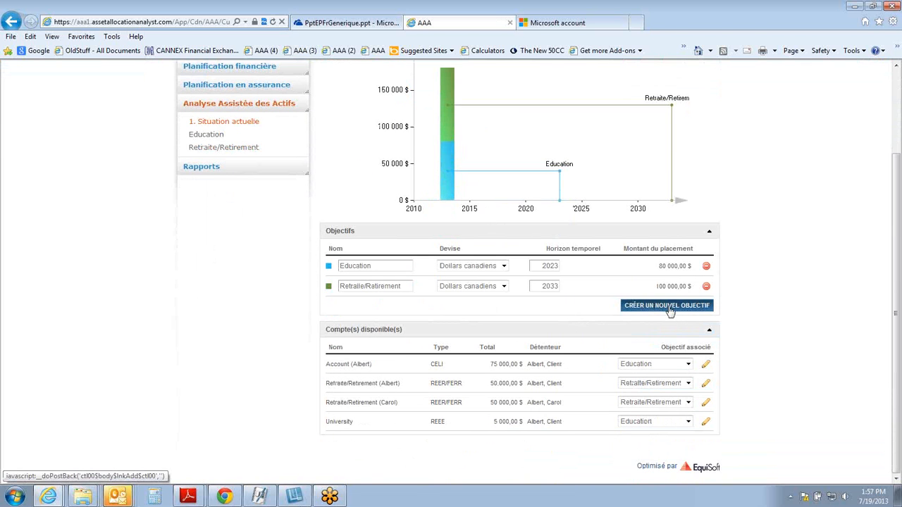
left_click(688, 384)
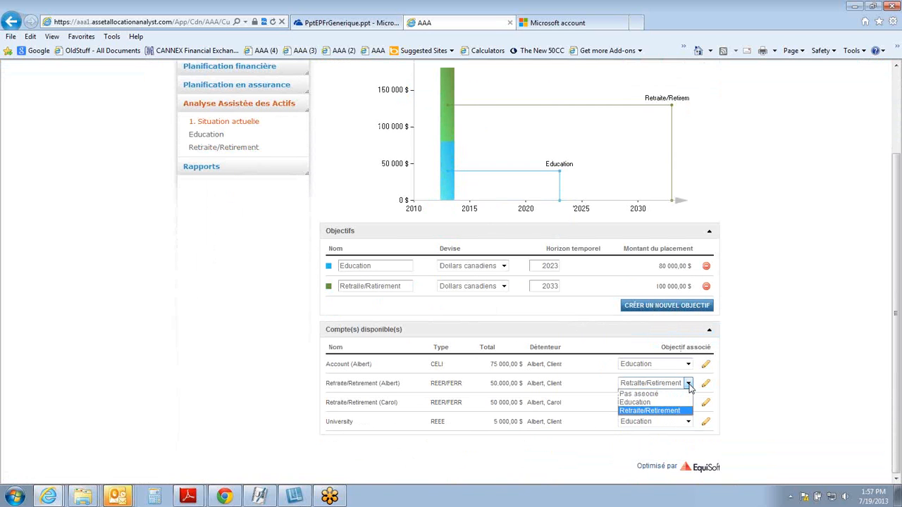
left_click(689, 386)
left_click(689, 403)
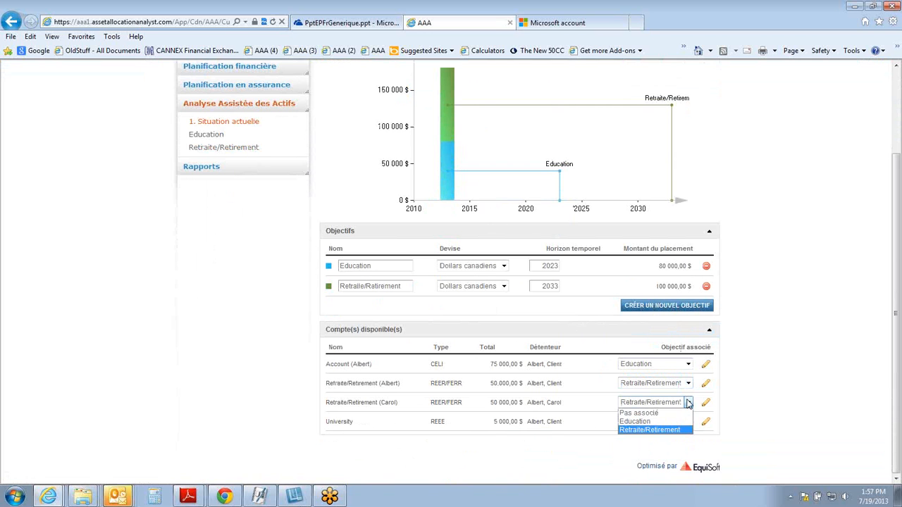
left_click(688, 402)
scroll(671, 304, "up", 3)
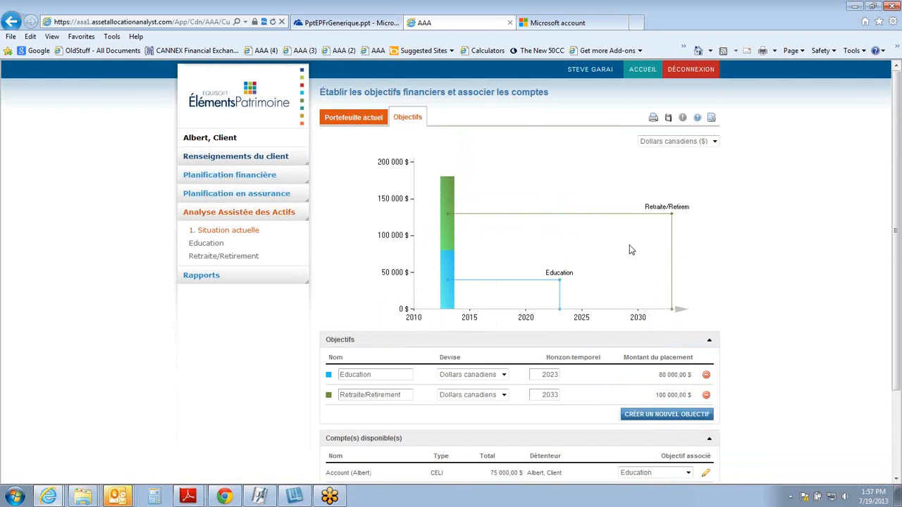
Step: Open the investor profile for the Retraite/Retirement goal and view the target allocation of its Agressif reference portfolio
left_click(218, 260)
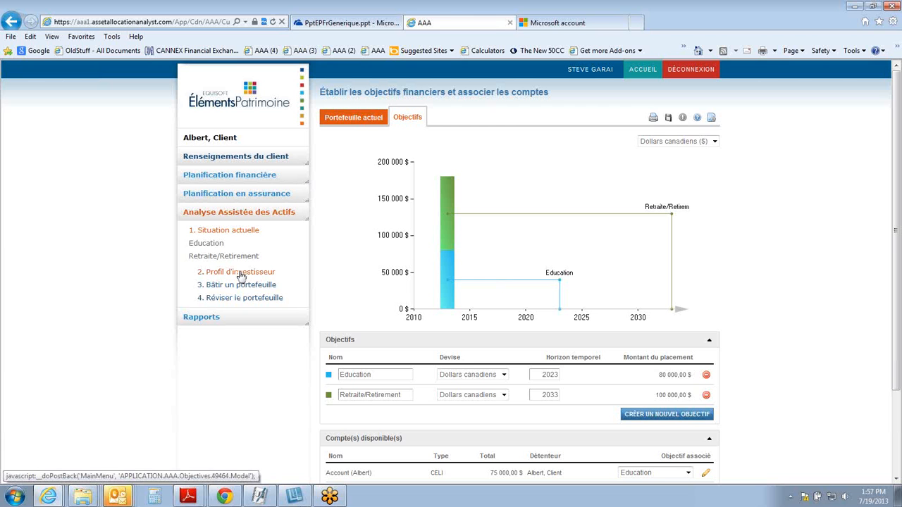
left_click(241, 275)
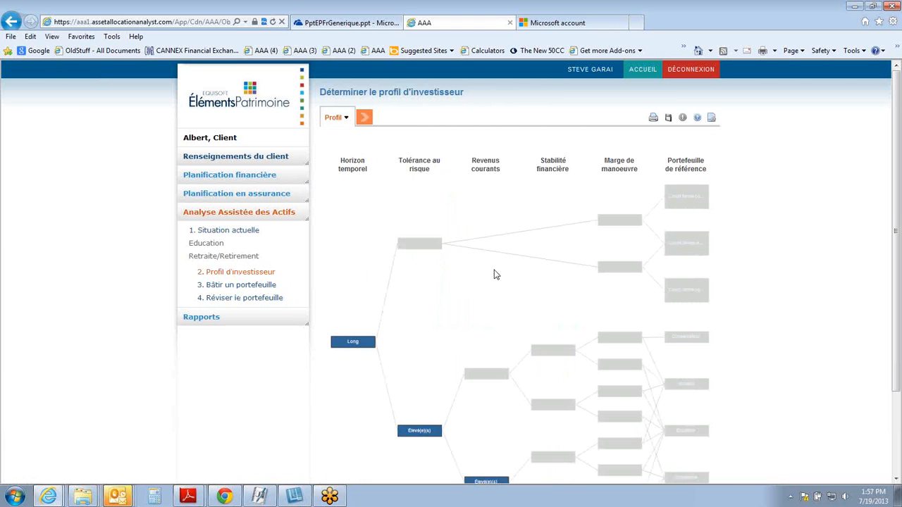
scroll(496, 275, "down", 1)
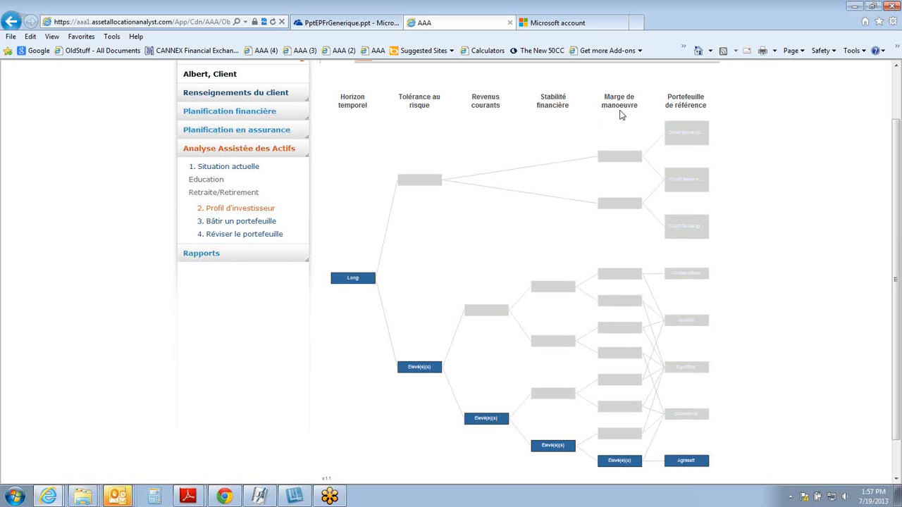
left_click(688, 461)
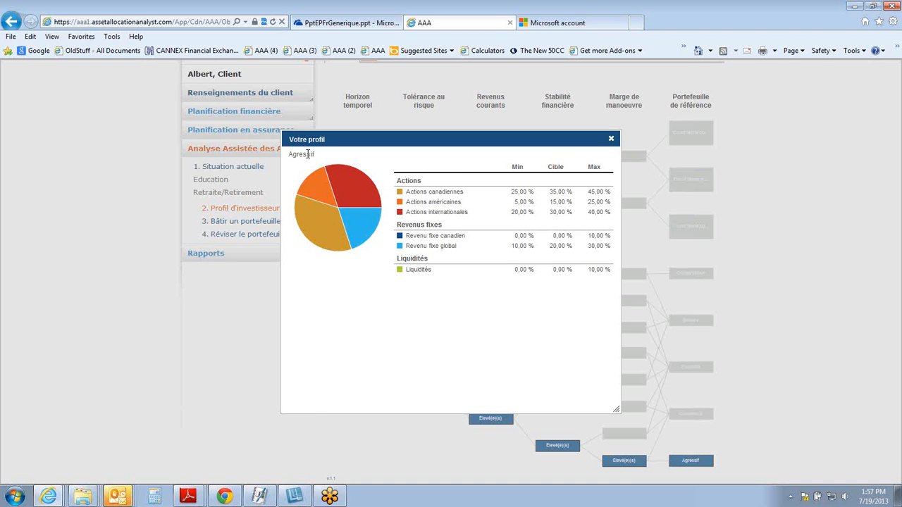
left_click(611, 138)
scroll(611, 145, "up", 1)
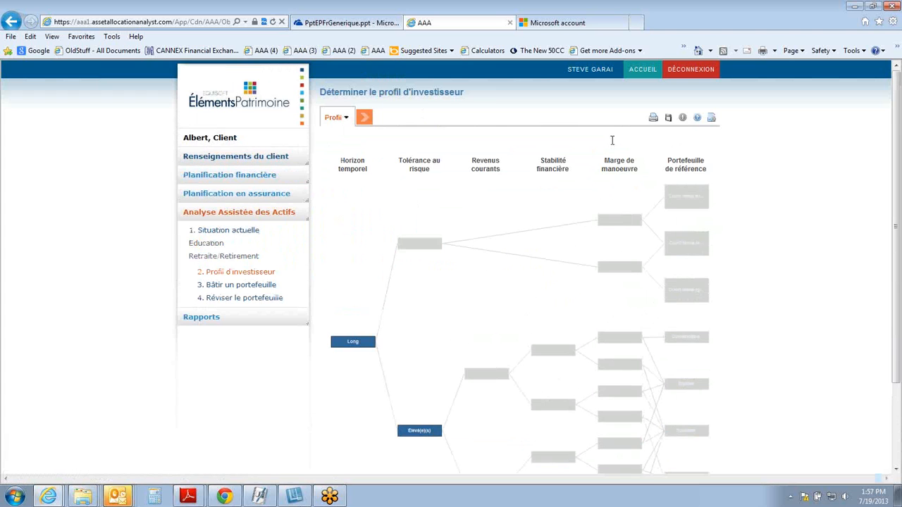
Step: Show the proposed asset allocation and review the efficient frontier chart and the breakdown by asset class
left_click(364, 120)
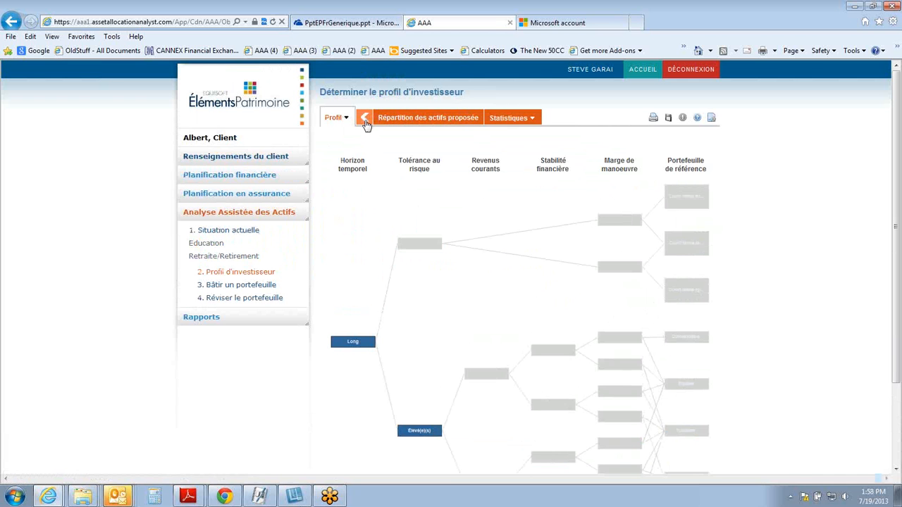
left_click(435, 122)
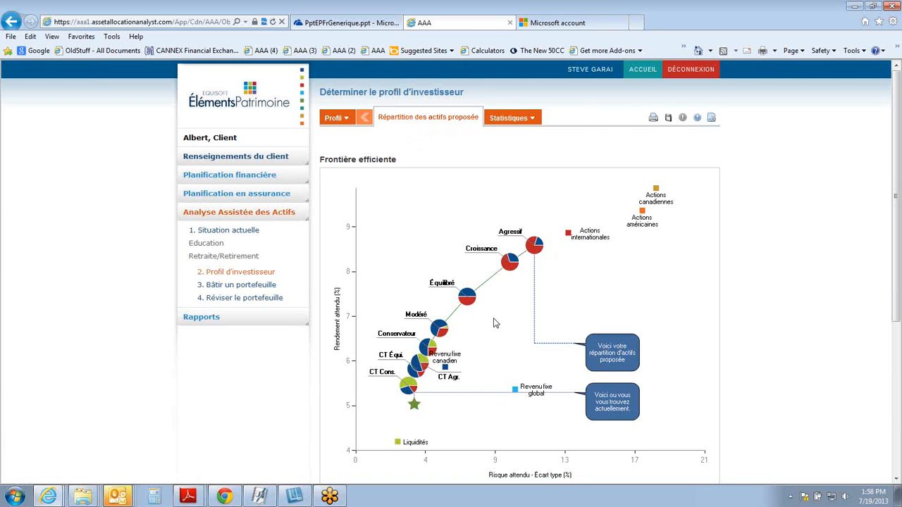
scroll(564, 252, "down", 4)
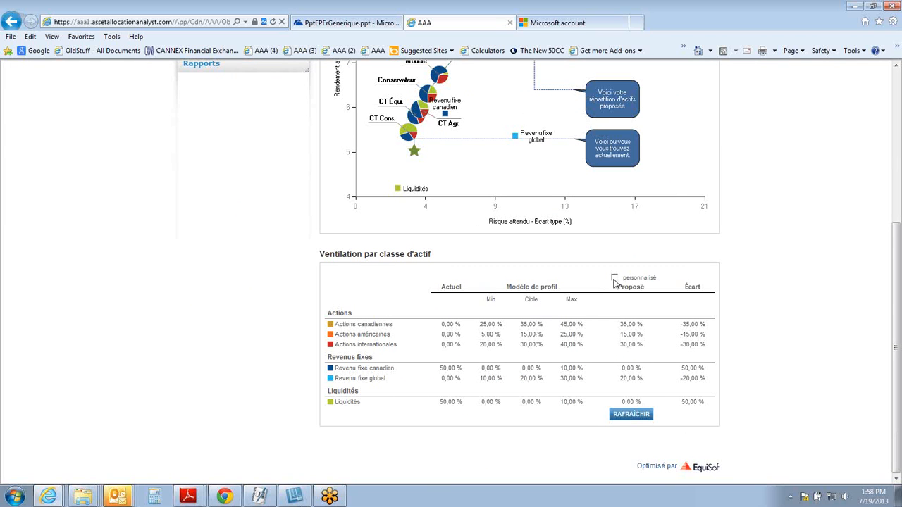
scroll(618, 282, "up", 3)
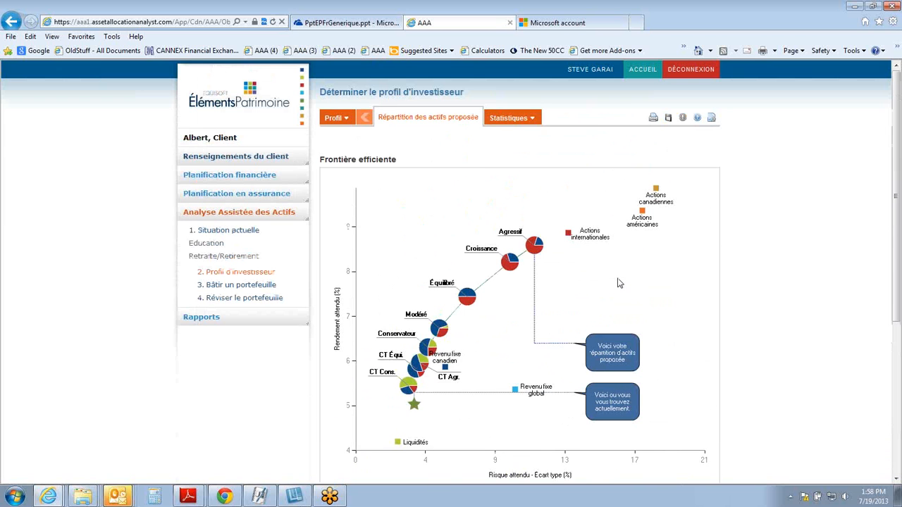
mouse_move(513, 130)
Step: In Bâtir un portefeuille, hide the details of Portefeuille modèle agressif and apply that solution to both Retraite/Retirement accounts
left_click(265, 291)
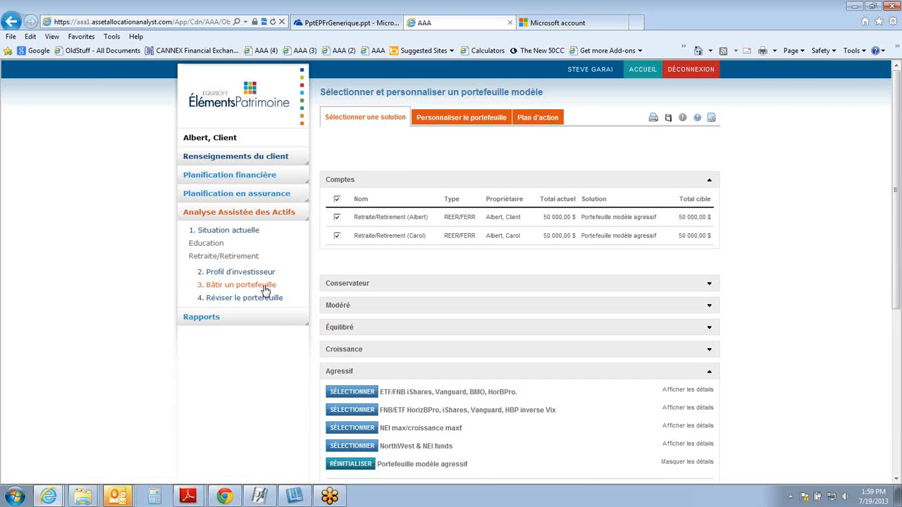
scroll(326, 351, "down", 3)
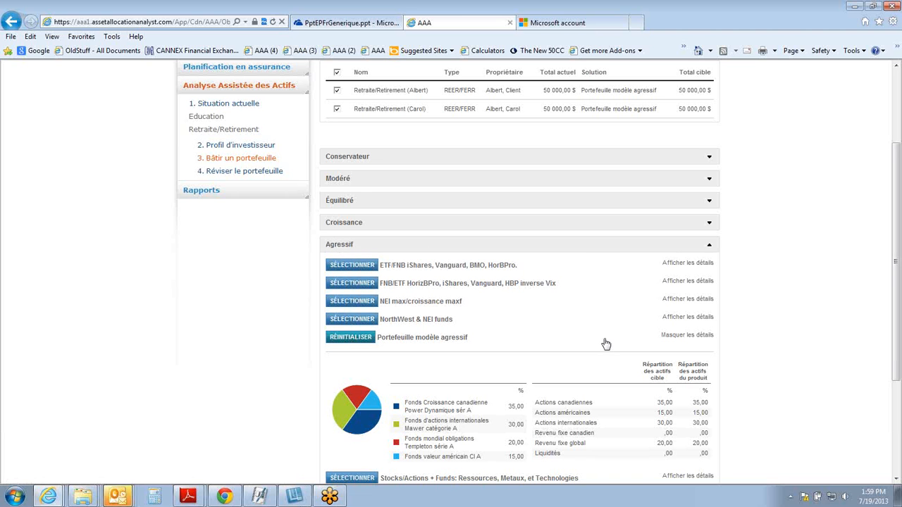
left_click(688, 337)
left_click(689, 338)
left_click(355, 340)
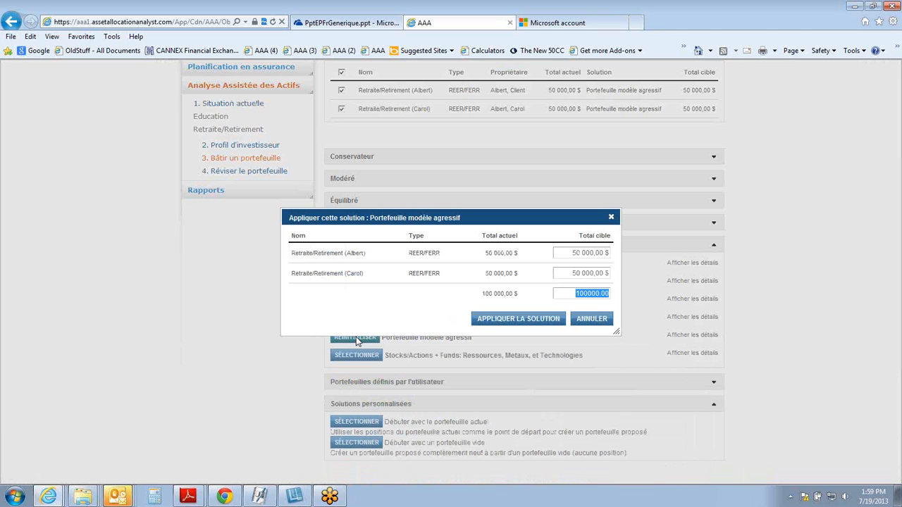
left_click(543, 320)
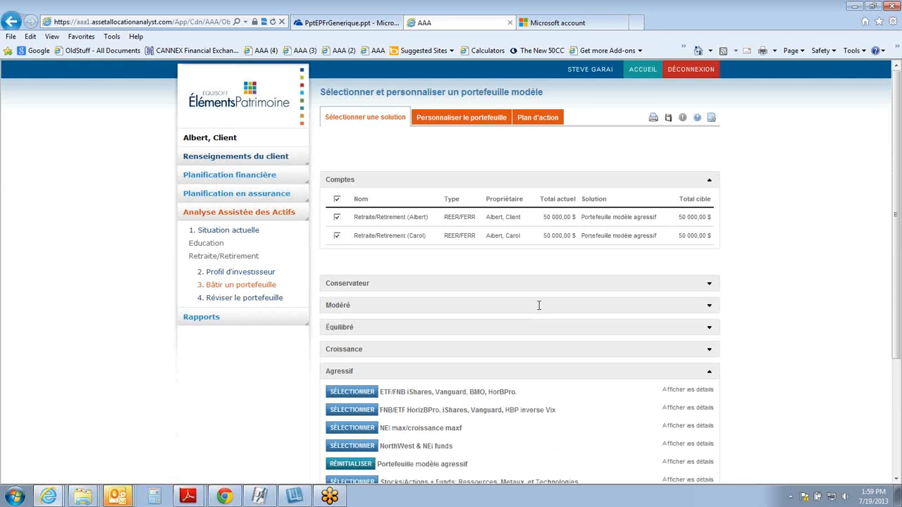
Step: Open Personnaliser le portefeuille and review the proposed asset allocation and positions for all accounts
left_click(449, 121)
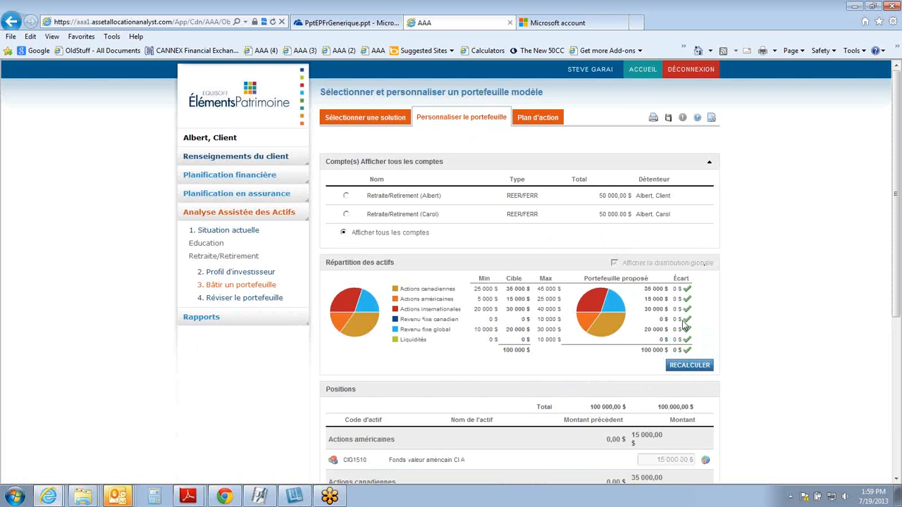
scroll(630, 308, "down", 4)
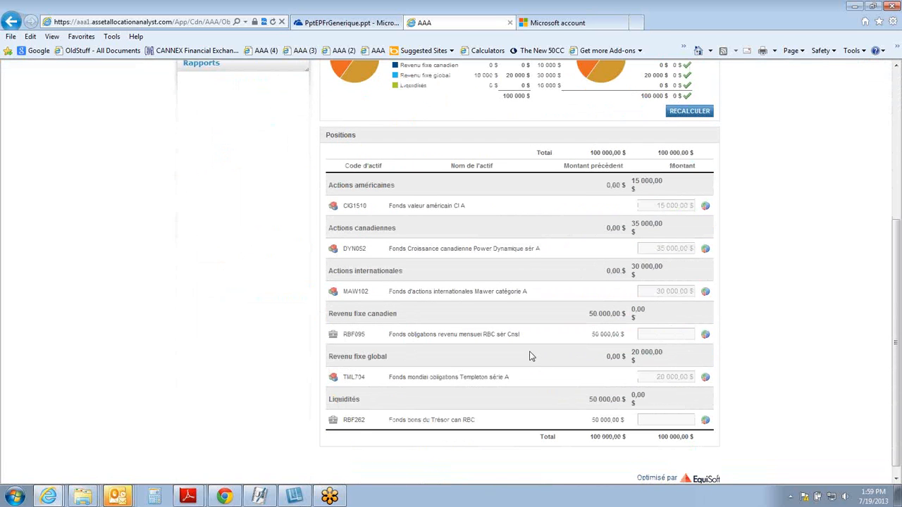
scroll(530, 355, "up", 4)
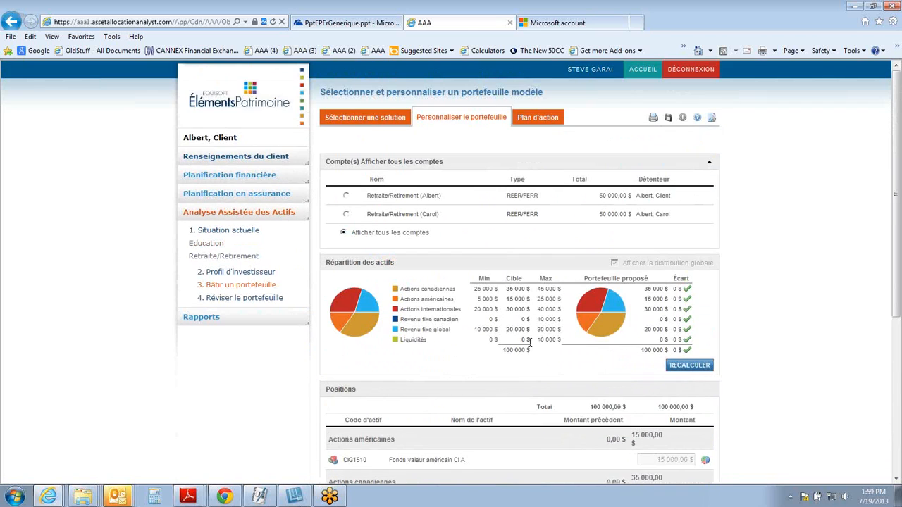
Step: Show only the second Retraite/Retirement account, look up "agf" in Ajout rapide, and clear the search
left_click(346, 215)
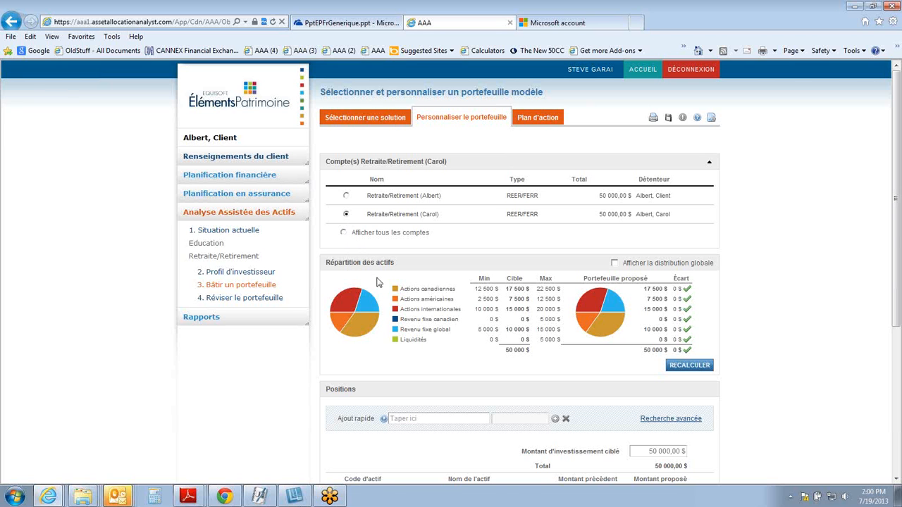
scroll(379, 278, "down", 1)
left_click(421, 357)
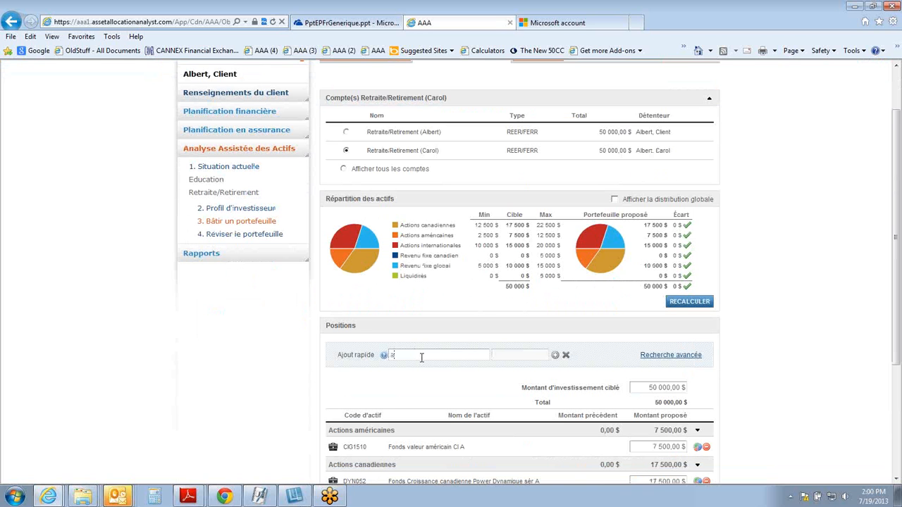
type("agf")
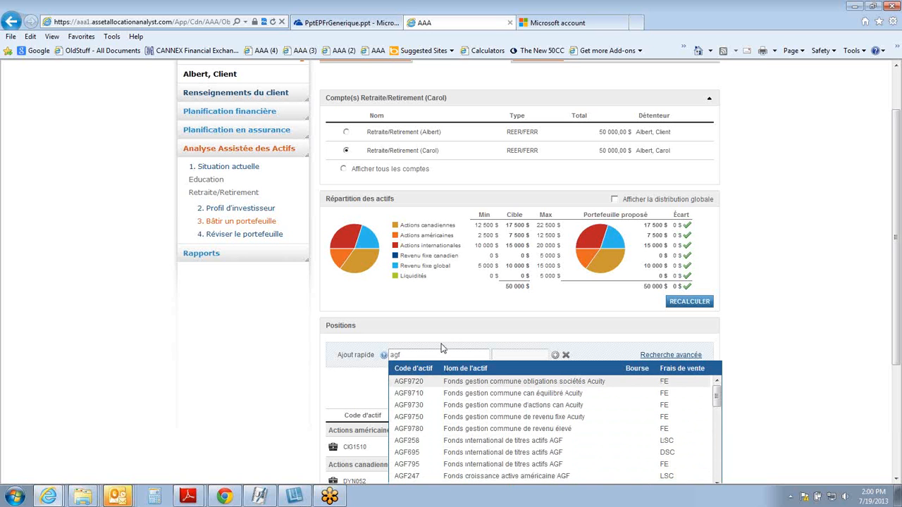
key("BackSpace")
key("BackSpace")
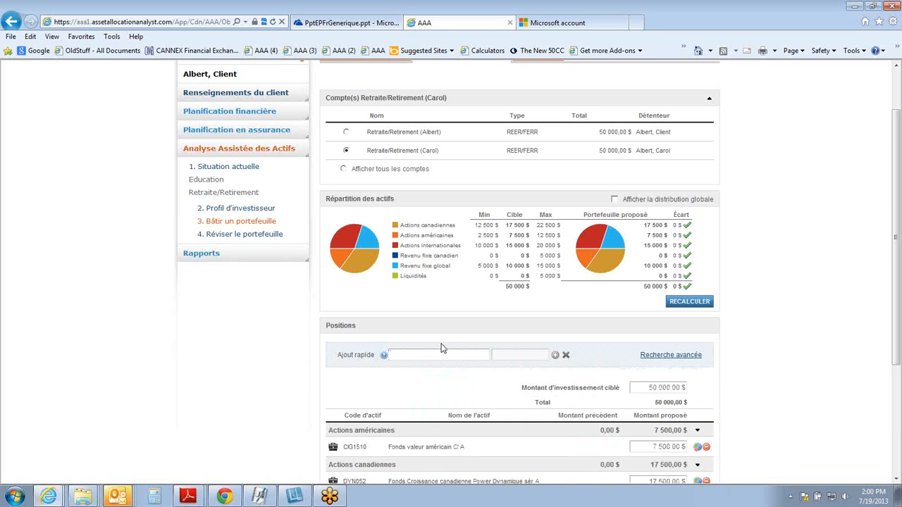
Step: Review the second account's positions, then switch back to all accounts and examine their combined positions
scroll(442, 348, "down", 3)
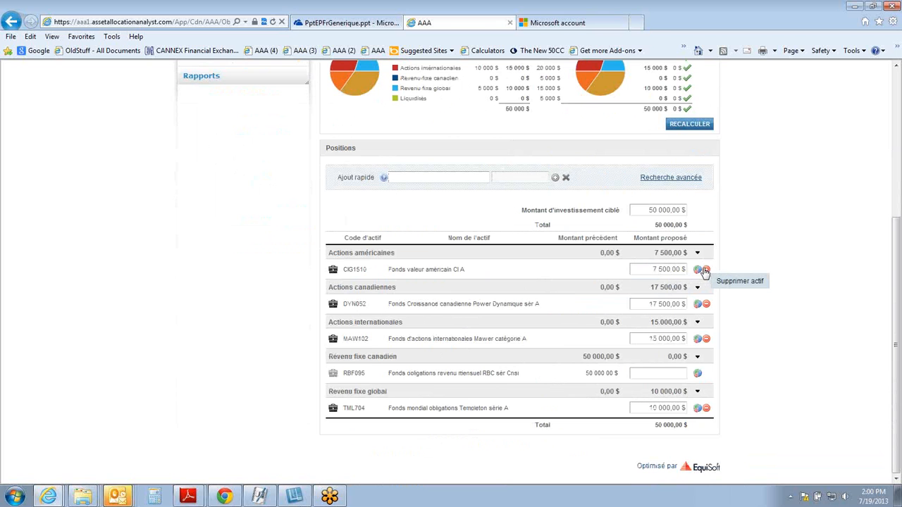
scroll(707, 273, "up", 4)
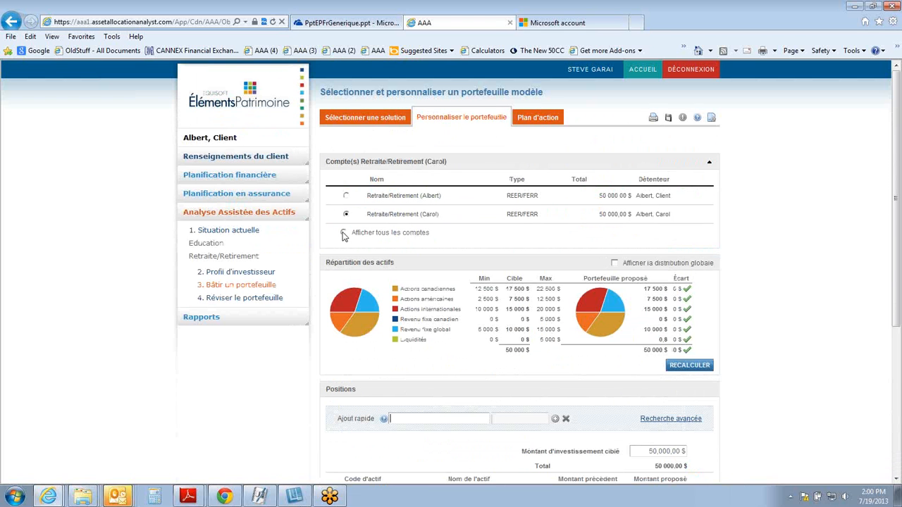
left_click(344, 234)
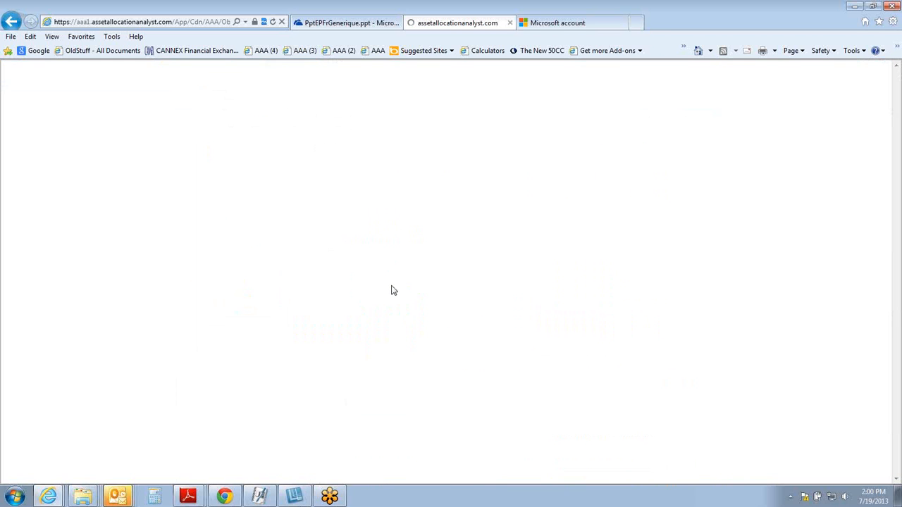
scroll(422, 299, "down", 4)
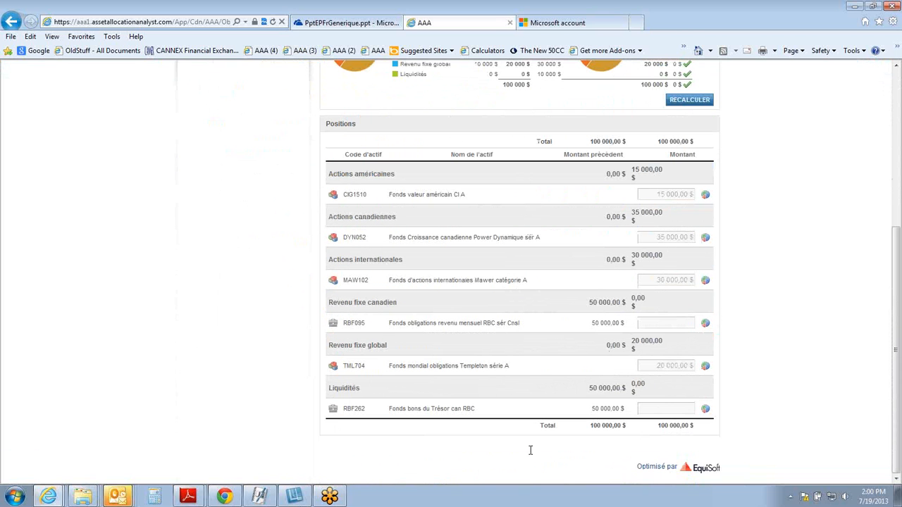
scroll(529, 444, "up", 4)
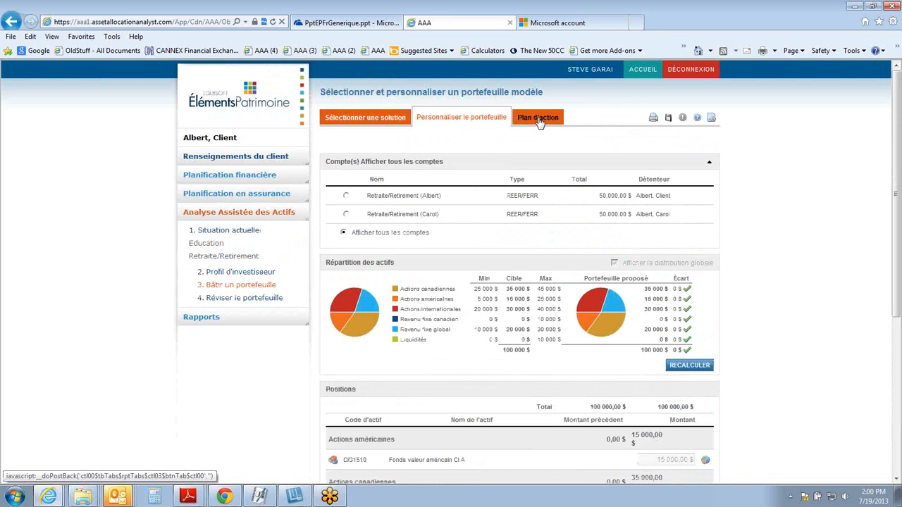
Step: Review the Plan d'action, then open Réviser le portefeuille and look over the available portfolio and position statistics
left_click(538, 118)
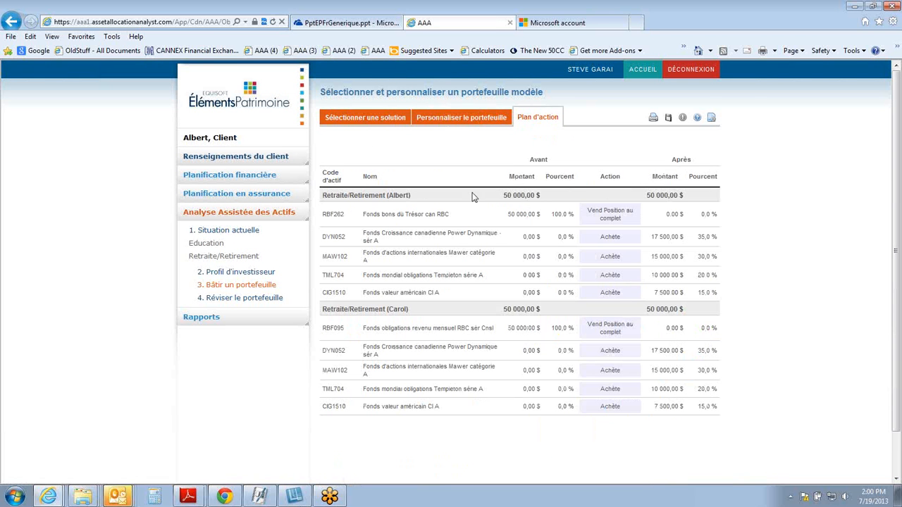
left_click(229, 298)
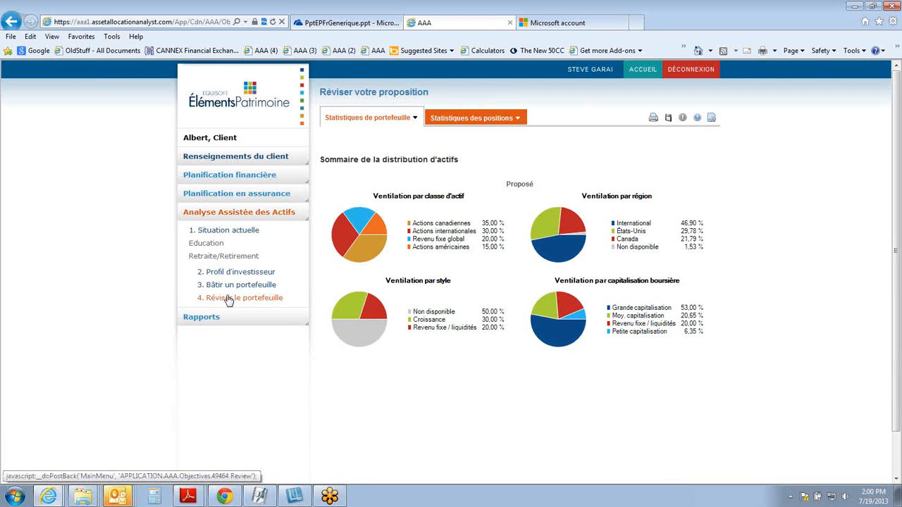
mouse_move(349, 123)
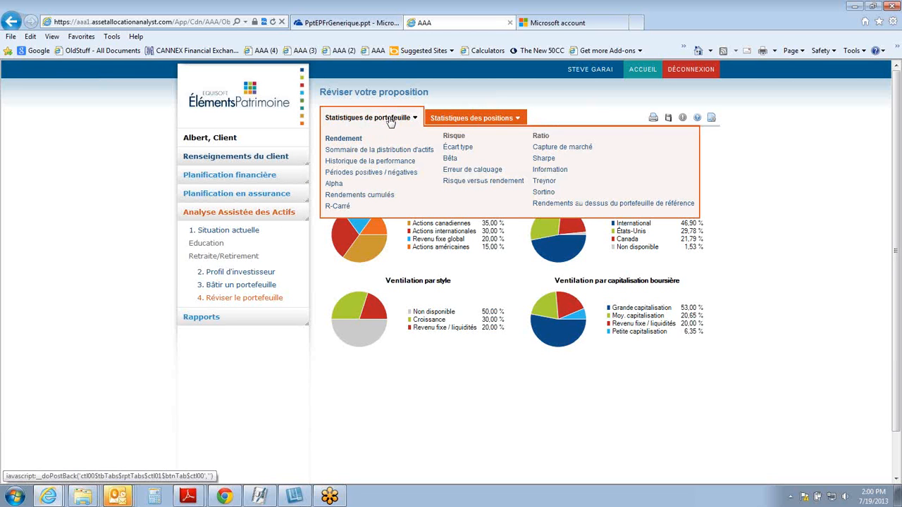
mouse_move(440, 121)
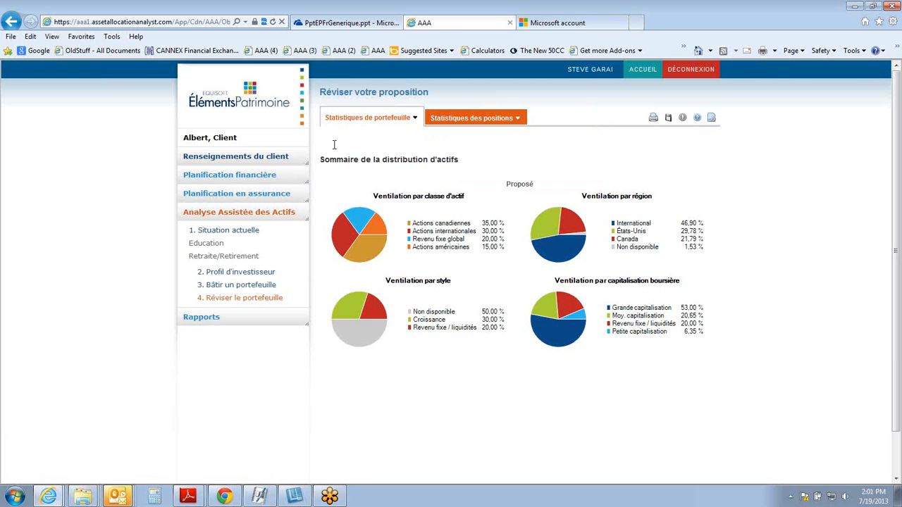
mouse_move(377, 121)
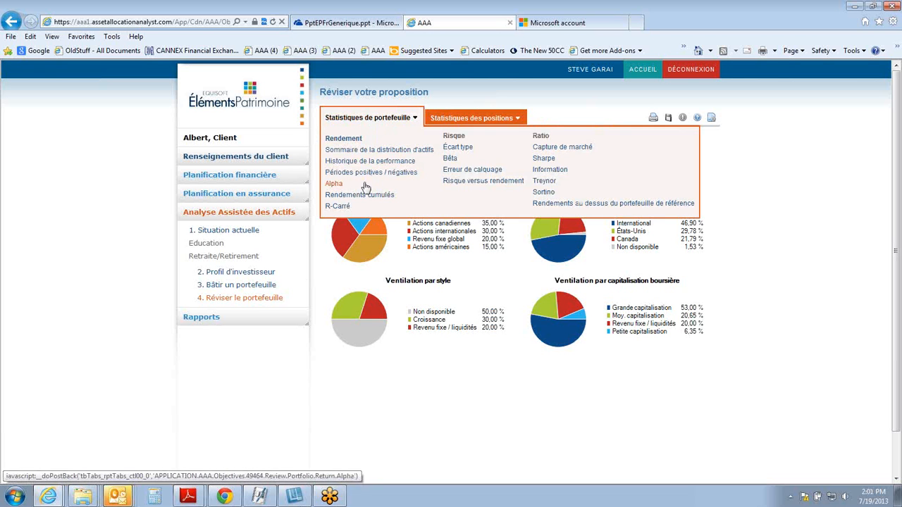
mouse_move(479, 125)
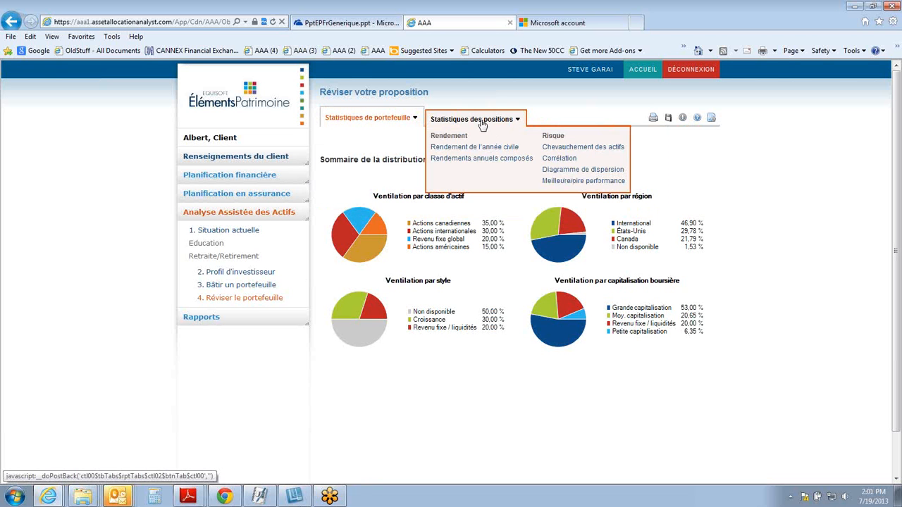
Step: Open the Rapport page for the client, review the selected report pages through to the closing sections, and create the PDF
left_click(202, 318)
left_click(203, 336)
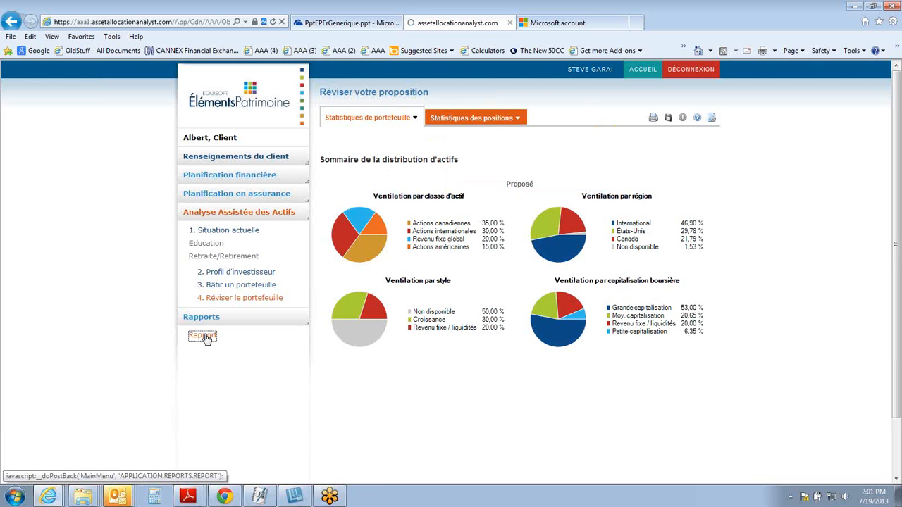
scroll(226, 329, "down", 5)
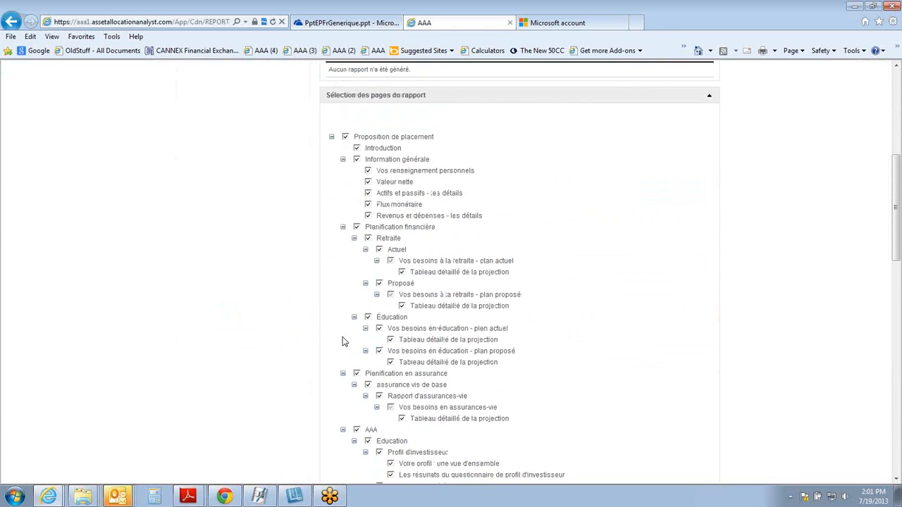
scroll(344, 341, "down", 3)
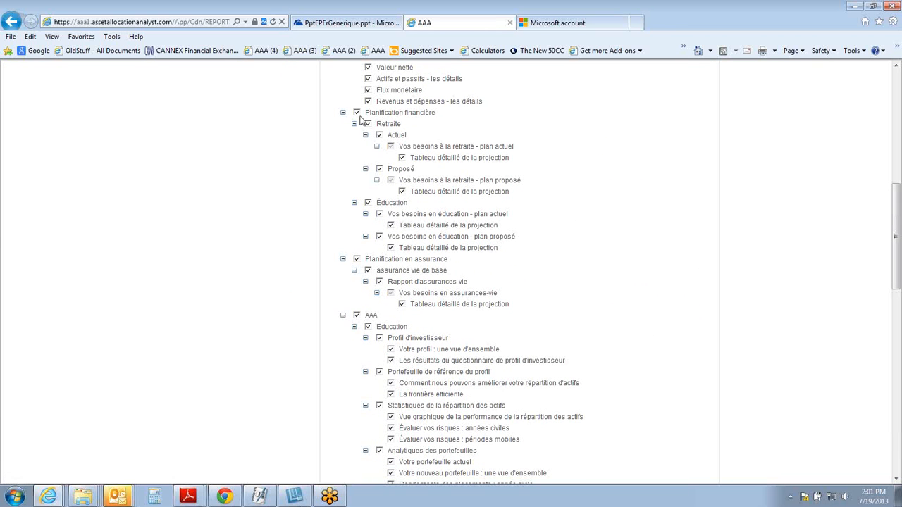
scroll(384, 285, "down", 7)
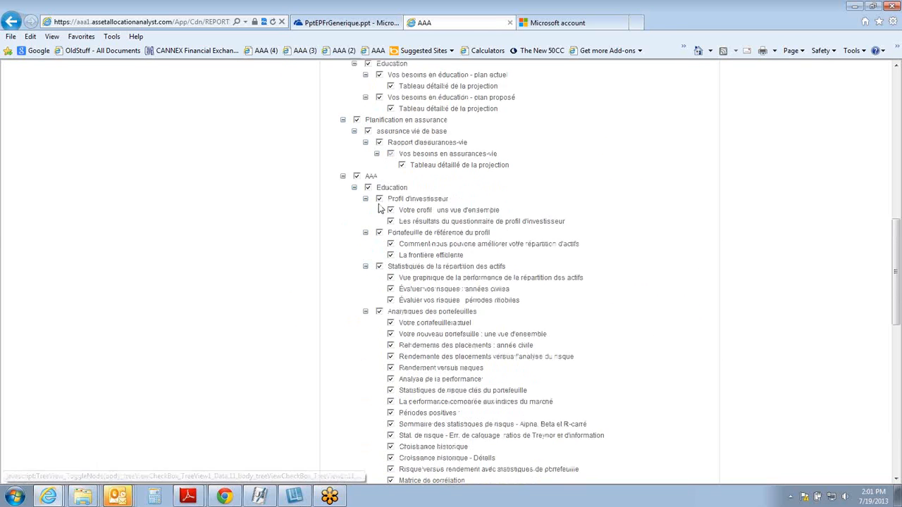
scroll(385, 285, "down", 5)
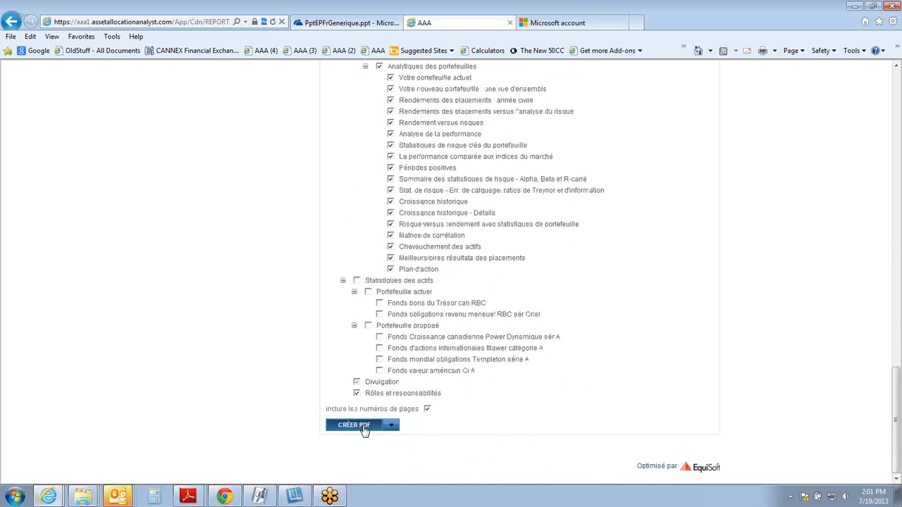
left_click(366, 428)
Step: Switch to V3fr_RapInvestissement (1).pdf in Adobe Reader and read from the cover page through the introduction and table of contents
left_click(188, 498)
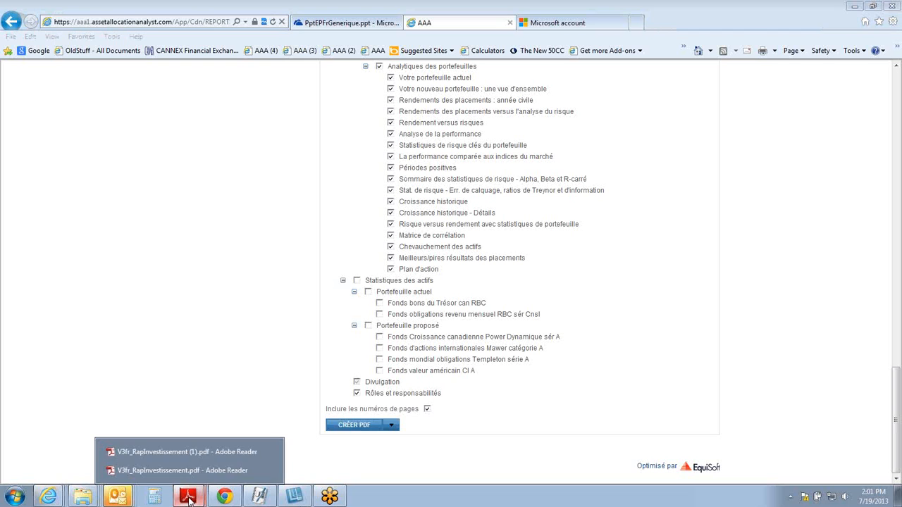
left_click(189, 453)
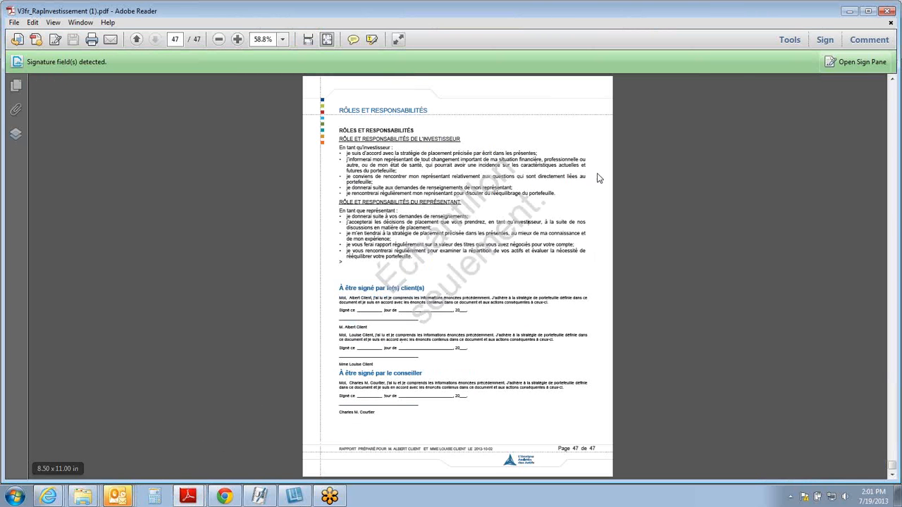
key("Home")
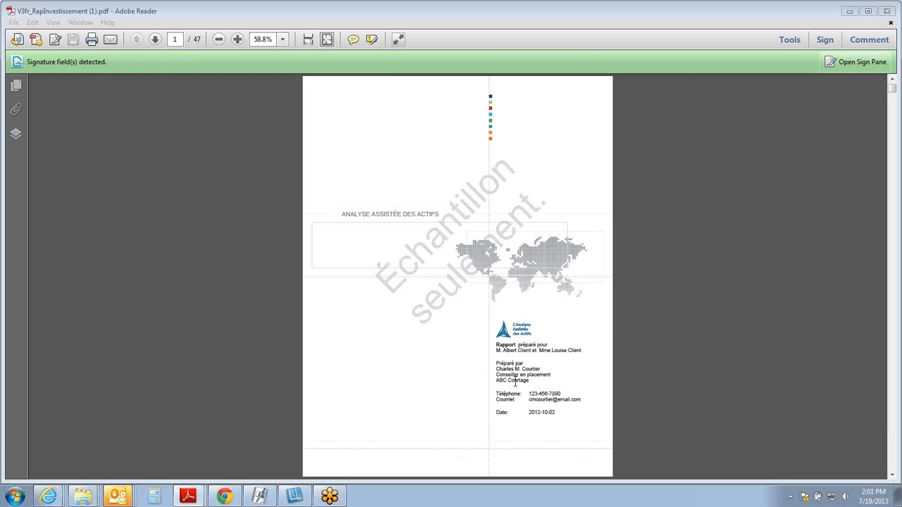
left_click(462, 400)
scroll(462, 401, "down", 1)
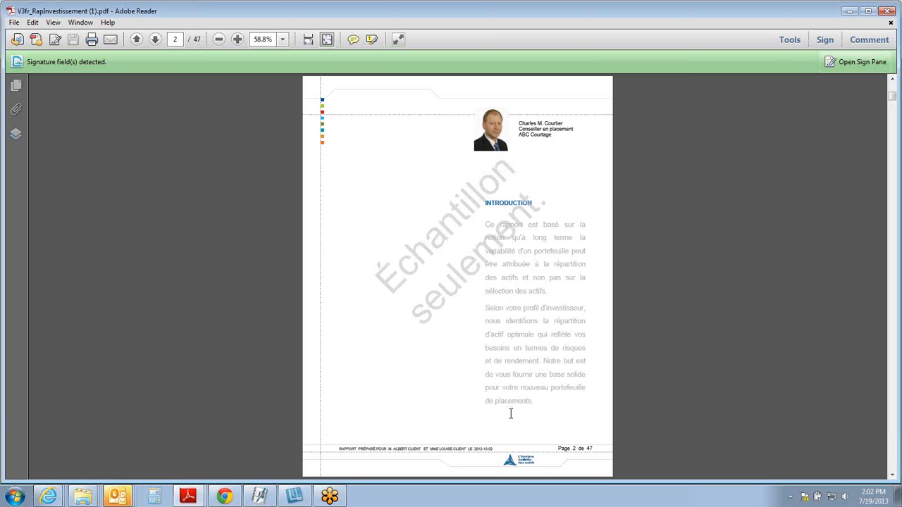
scroll(511, 413, "down", 1)
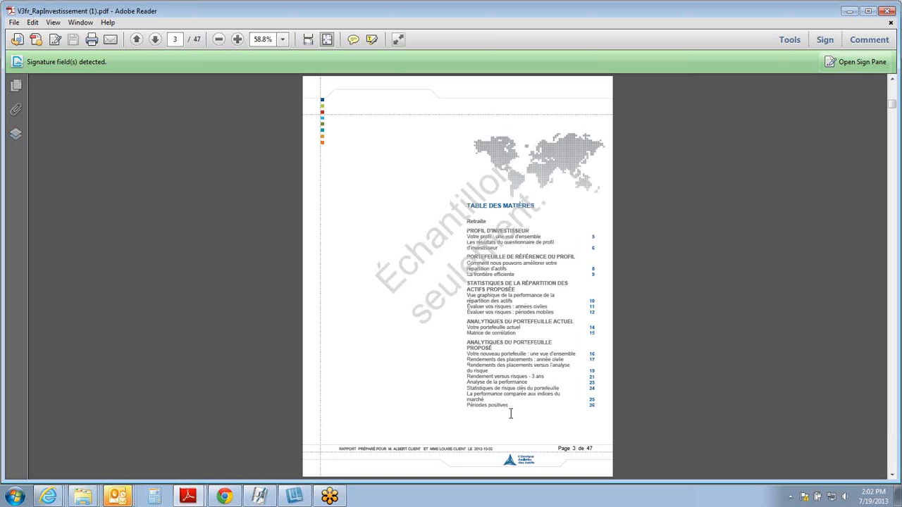
scroll(512, 415, "down", 1)
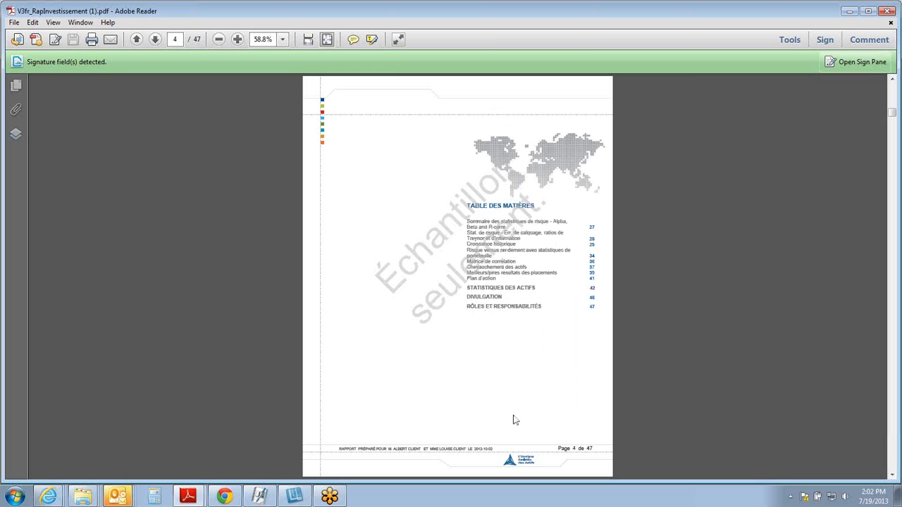
Step: Examine the sample report's investor profile, questionnaire results, efficient frontier and asset allocation risk pages, up to page 13
scroll(513, 420, "down", 1)
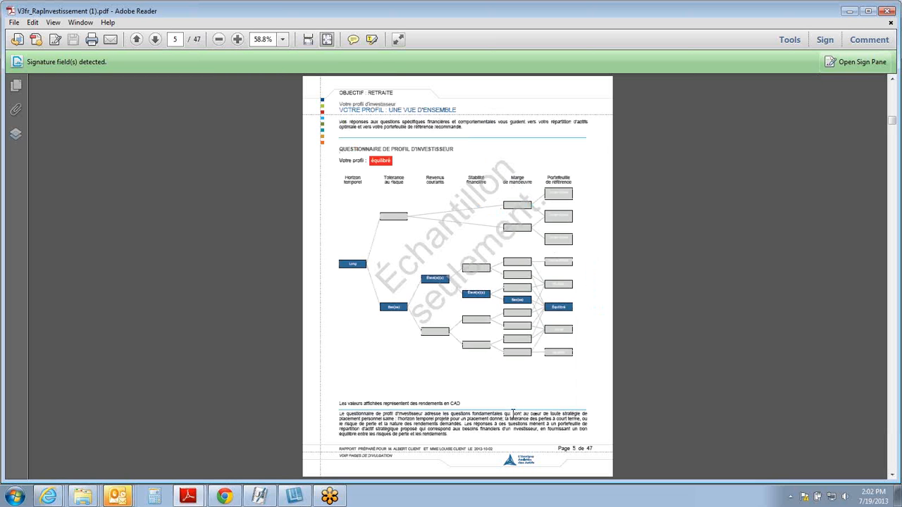
scroll(513, 413, "down", 1)
scroll(513, 409, "down", 2)
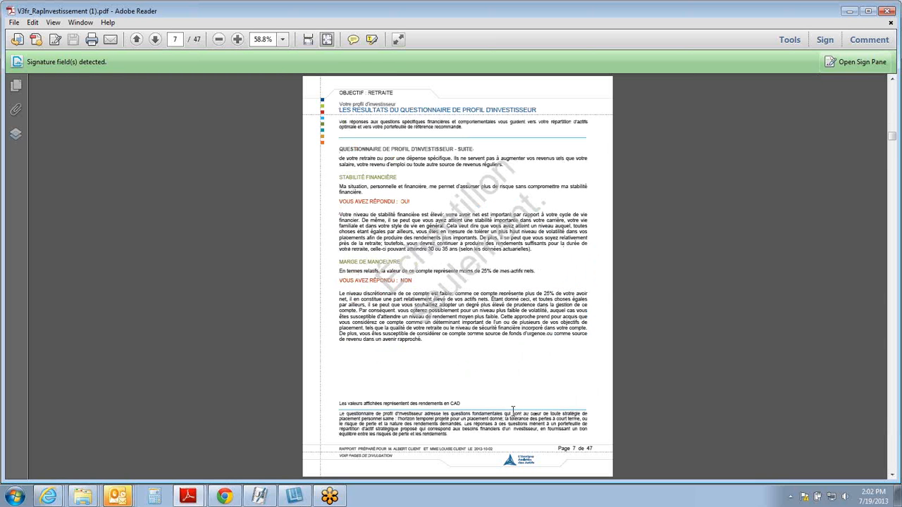
scroll(513, 409, "down", 1)
scroll(513, 411, "down", 1)
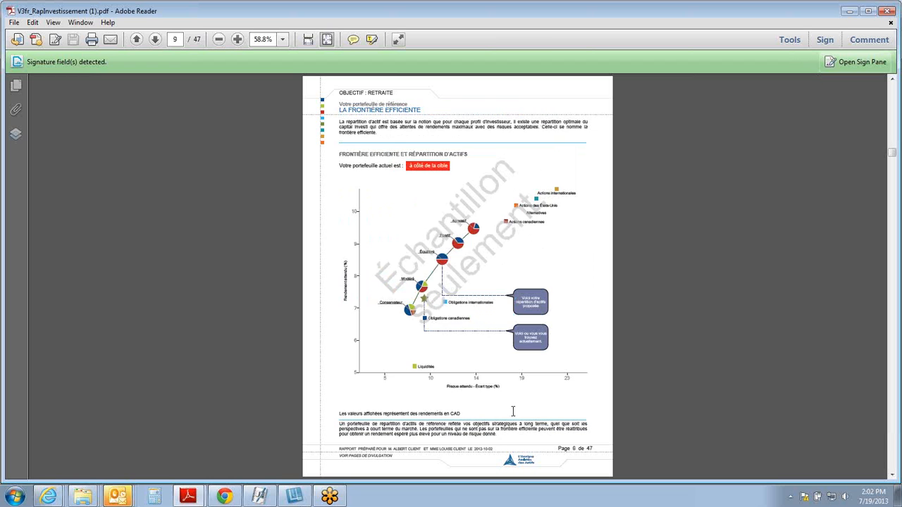
scroll(513, 412, "down", 1)
scroll(513, 411, "down", 2)
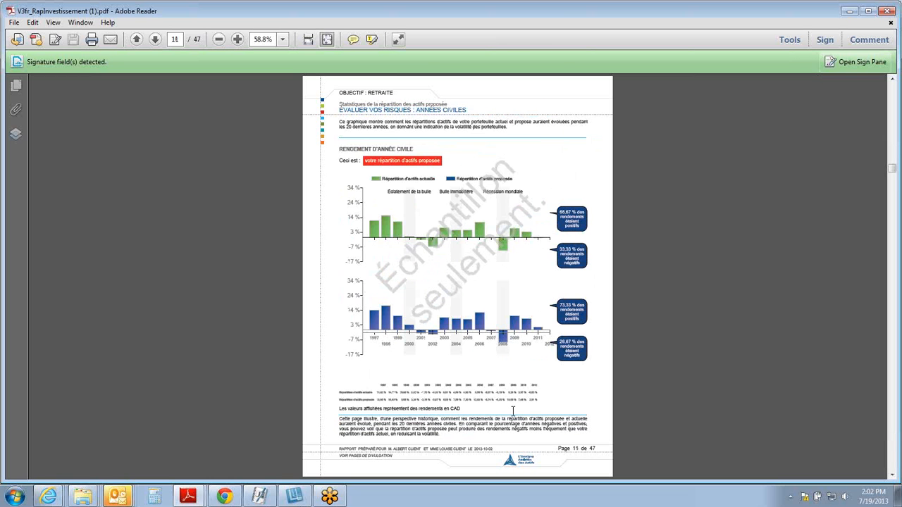
scroll(513, 411, "down", 1)
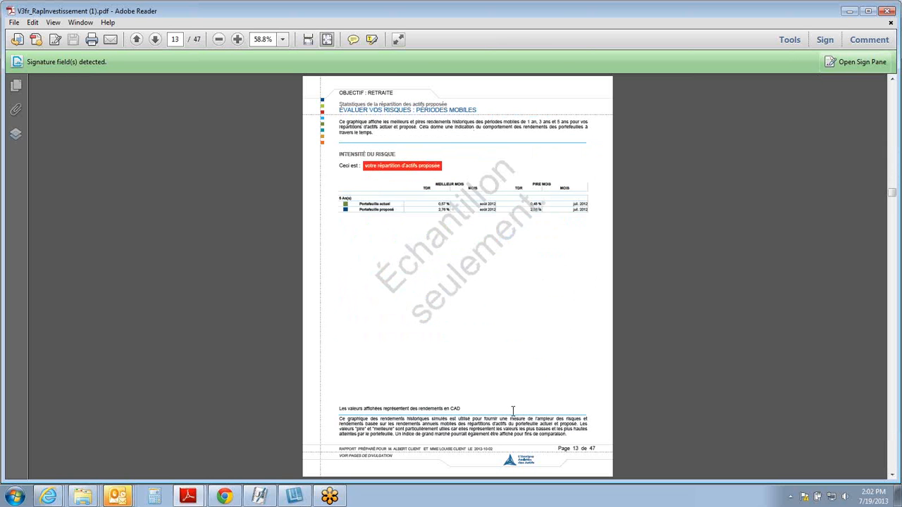
Step: Examine the report's current portfolio, correlation matrix, investment returns and three-year return versus risk pages, up to page 22
scroll(513, 411, "down", 1)
scroll(513, 411, "down", 1)
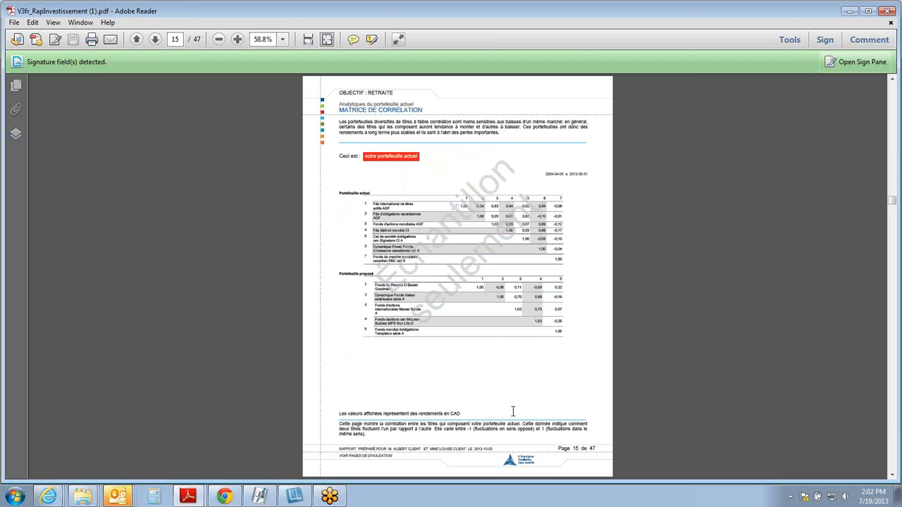
scroll(513, 412, "down", 1)
scroll(513, 411, "down", 1)
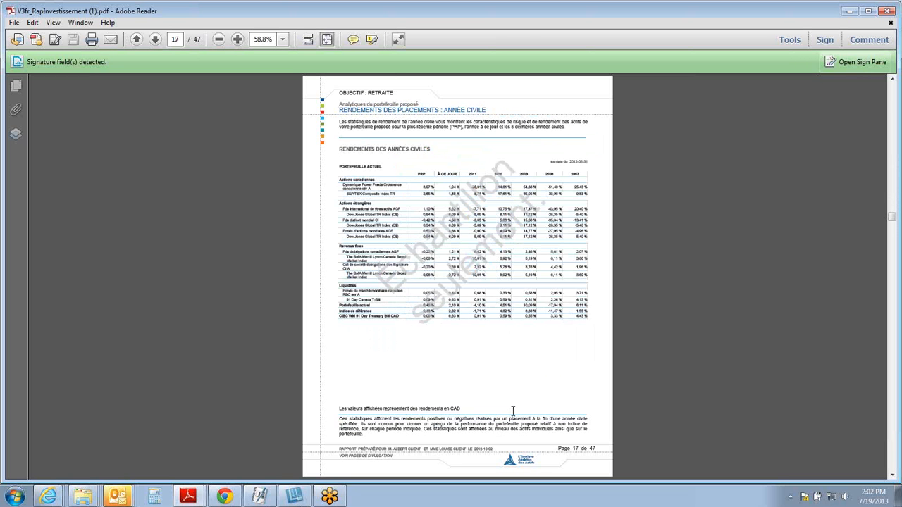
scroll(513, 411, "down", 1)
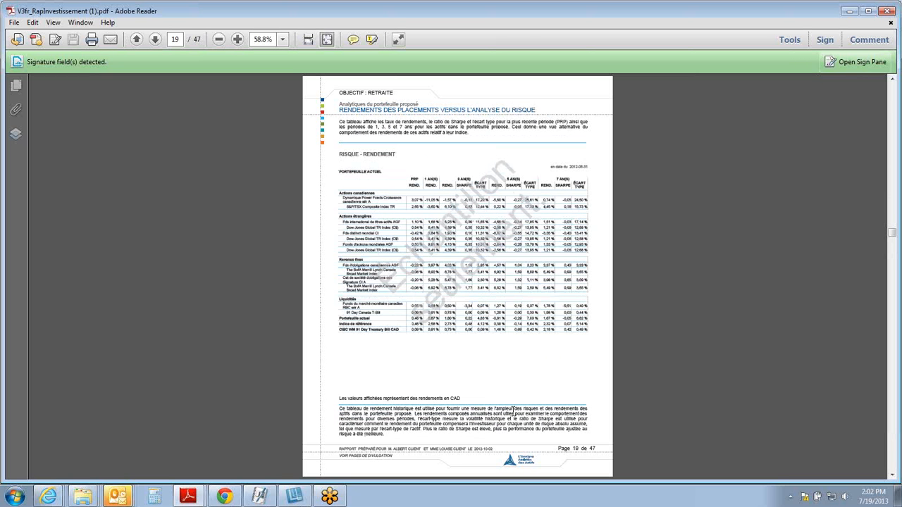
scroll(513, 411, "down", 1)
scroll(513, 411, "down", 1)
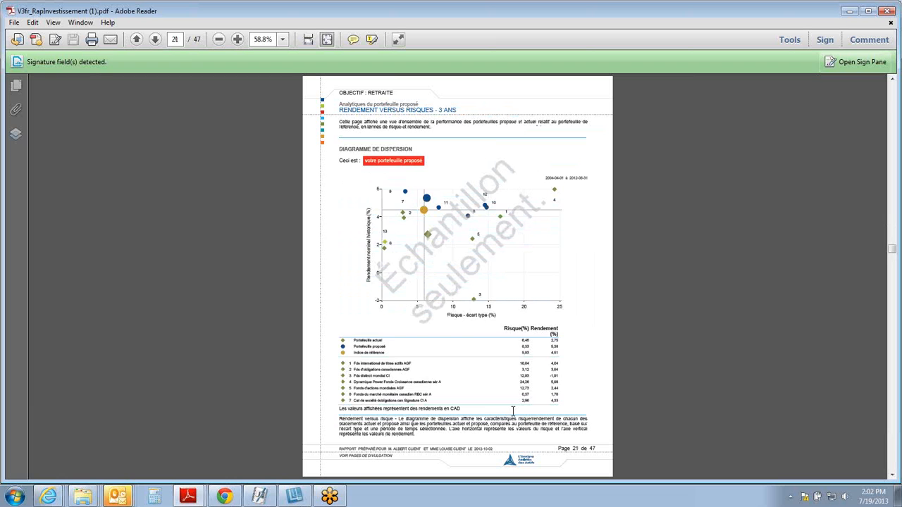
scroll(513, 410, "down", 1)
scroll(513, 410, "down", 1)
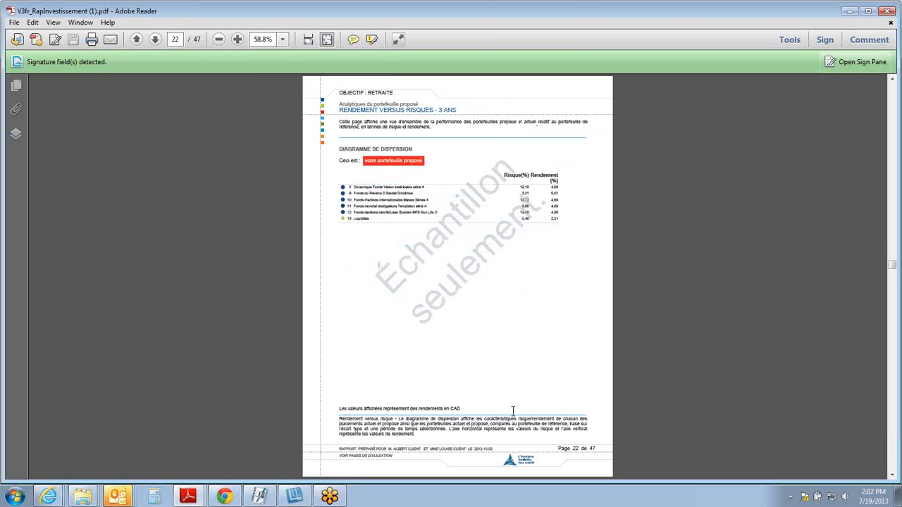
Step: Examine the proposed portfolio's key risk statistics, positive periods, Alpha, Beta and R-Carré summary, and historical growth pages, up to page 32
scroll(513, 411, "down", 1)
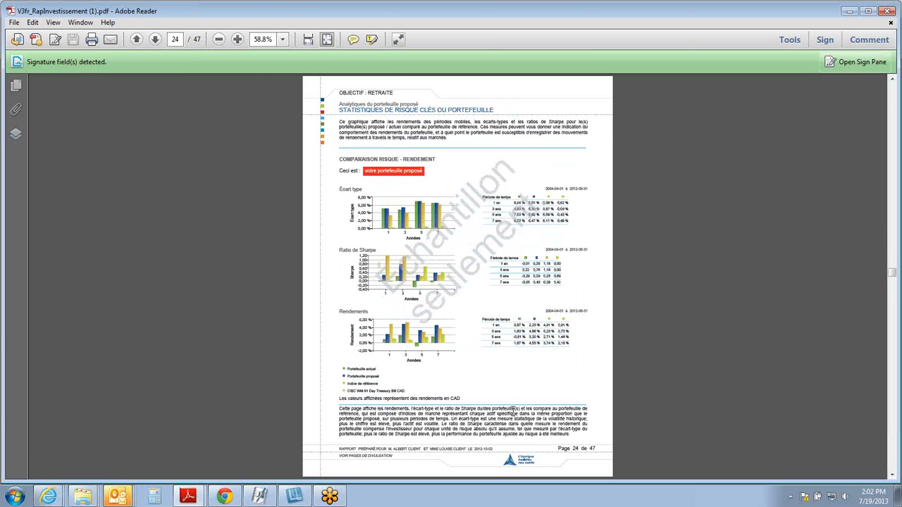
scroll(513, 411, "down", 1)
scroll(513, 411, "down", 1)
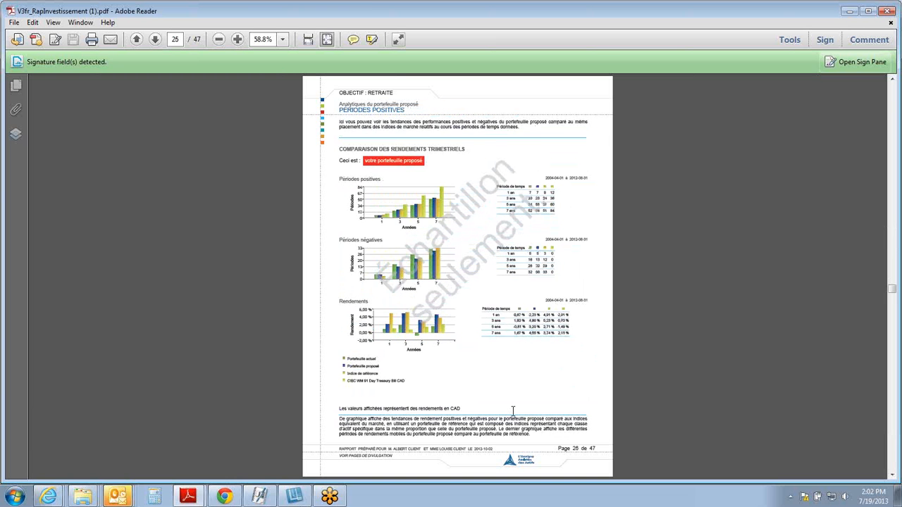
scroll(513, 411, "down", 1)
scroll(513, 411, "down", 1)
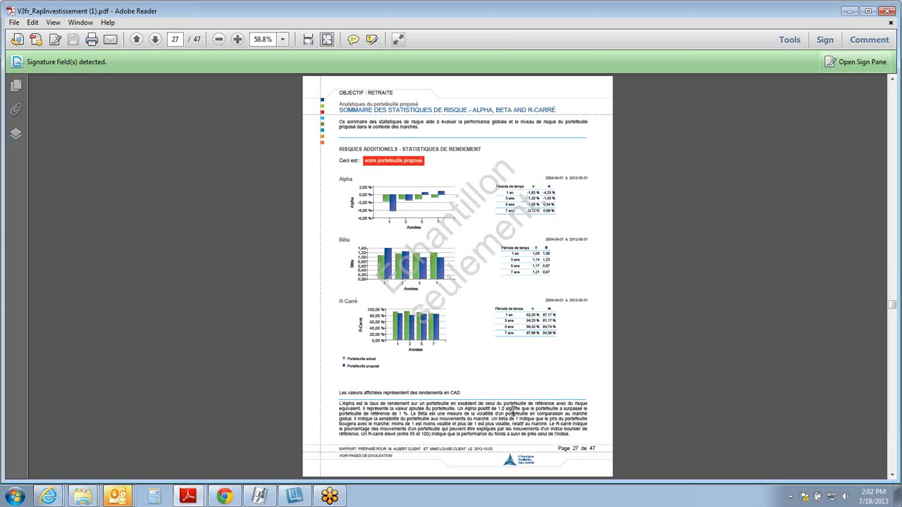
scroll(513, 411, "down", 1)
scroll(513, 411, "down", 1)
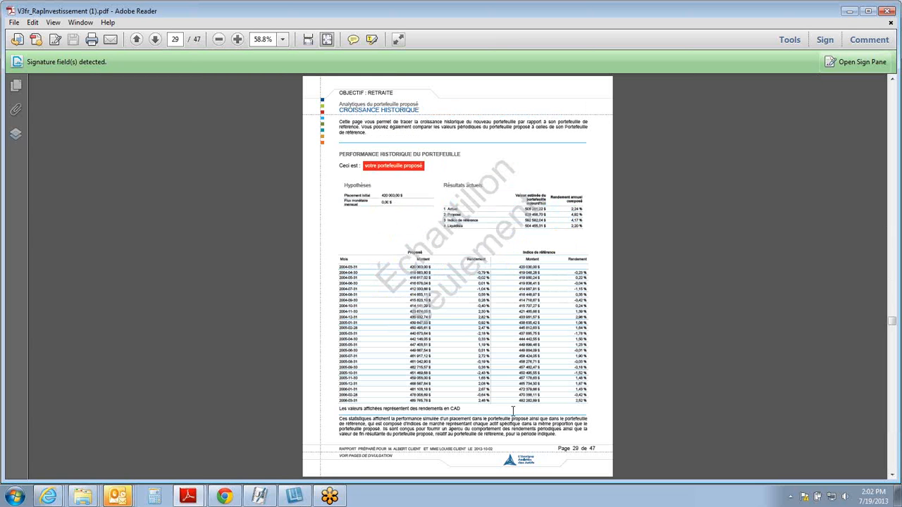
scroll(513, 410, "down", 1)
scroll(513, 411, "down", 2)
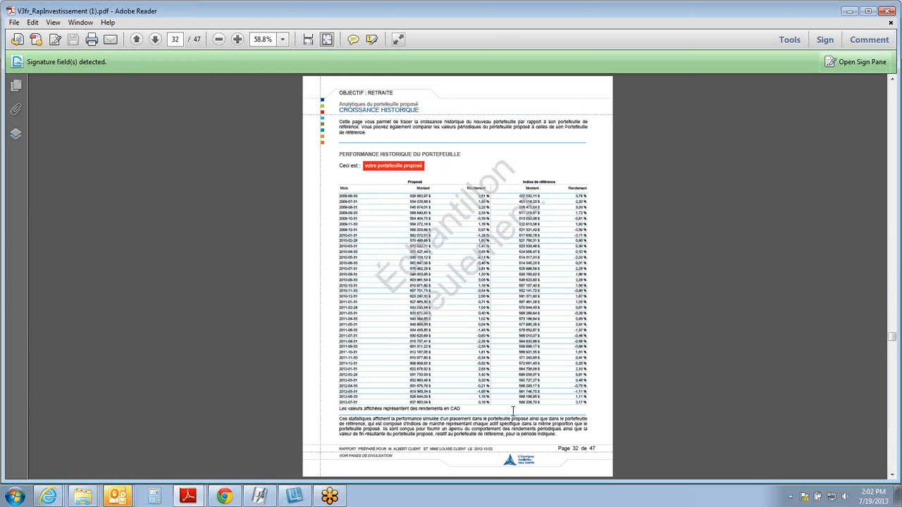
Step: Review the report's risk versus return statistics, asset overlap, and best and worst investment results, up to page 40
scroll(513, 411, "down", 1)
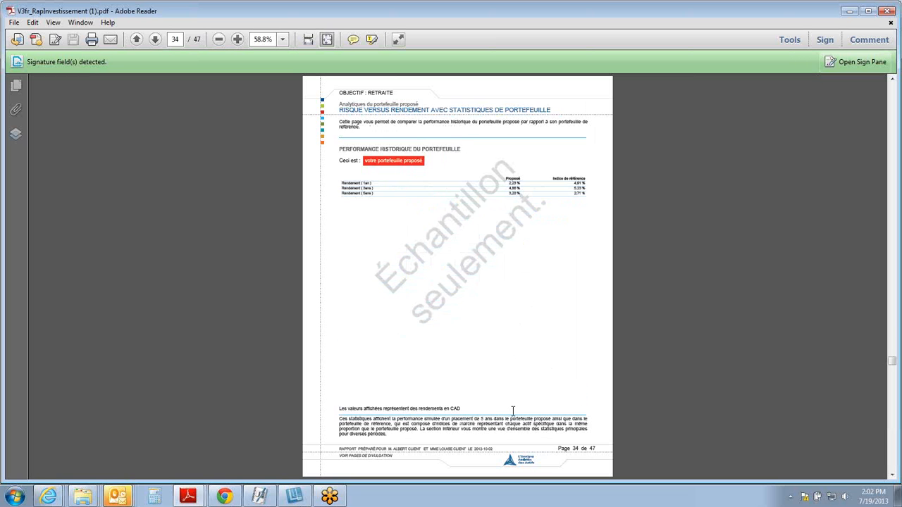
scroll(513, 411, "down", 1)
scroll(514, 414, "down", 1)
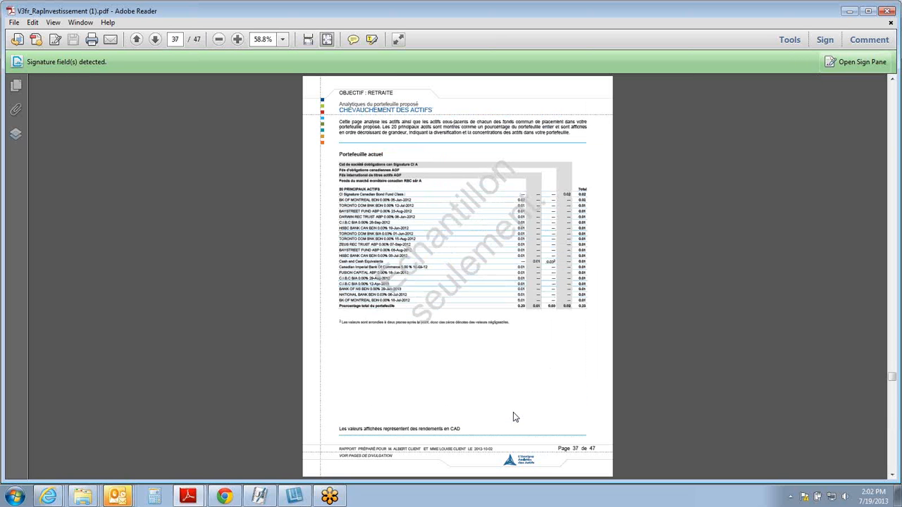
scroll(515, 417, "down", 1)
scroll(514, 414, "down", 1)
scroll(513, 411, "down", 1)
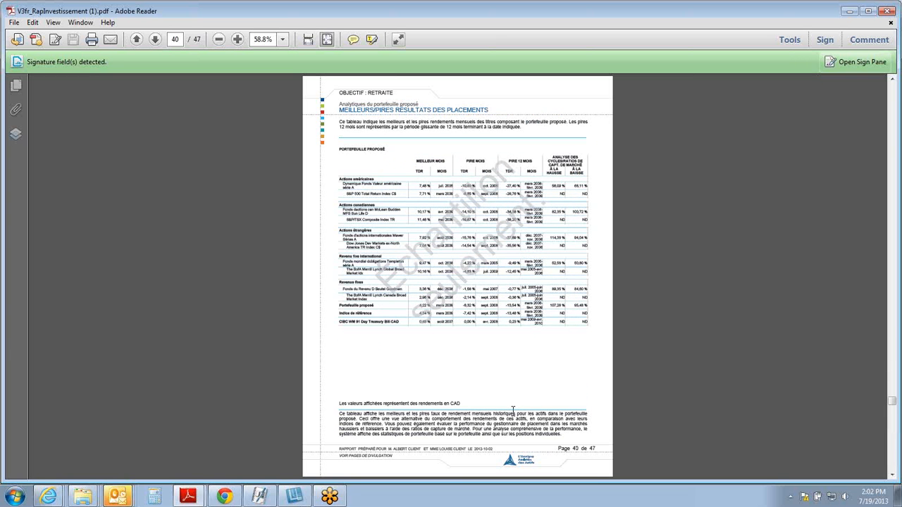
Step: Review the report's Plan d'action, fund fact sheets and final Rôles et responsabilités signature page, then minimize the report
scroll(513, 411, "down", 1)
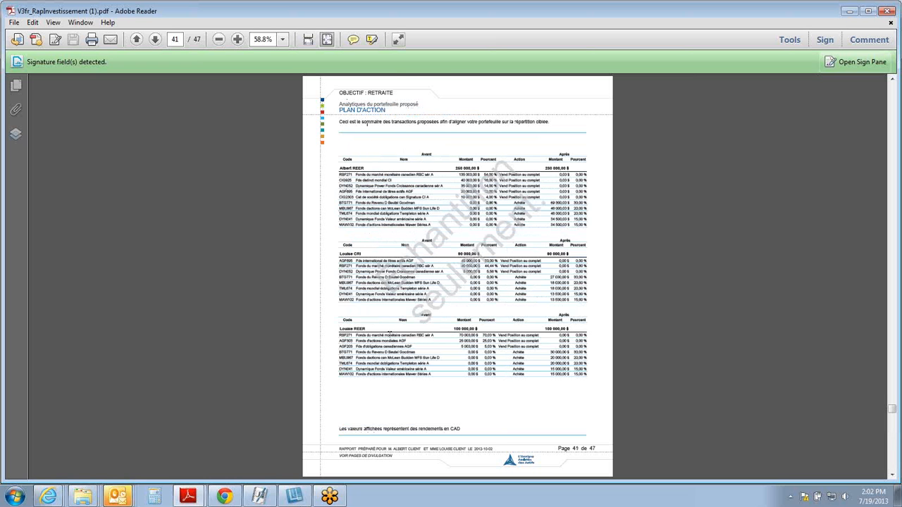
scroll(412, 360, "down", 1)
scroll(414, 361, "down", 1)
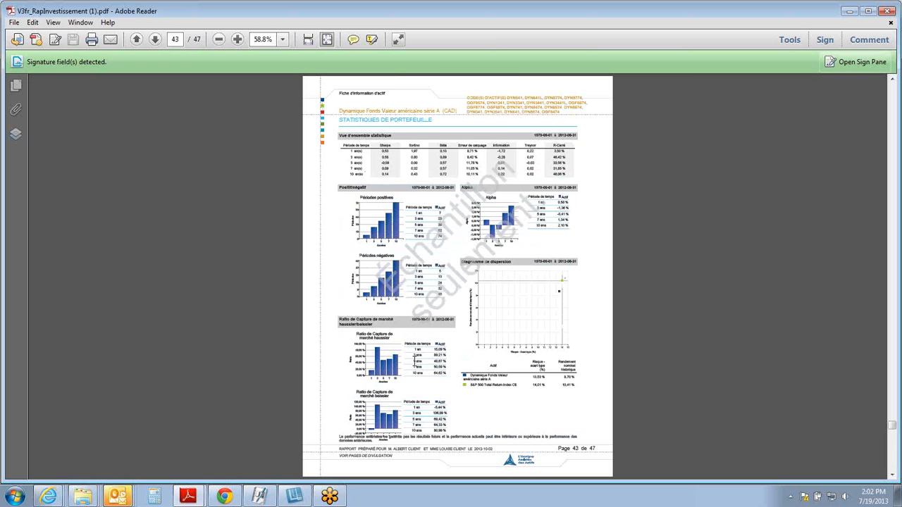
scroll(414, 361, "down", 1)
scroll(414, 361, "down", 1)
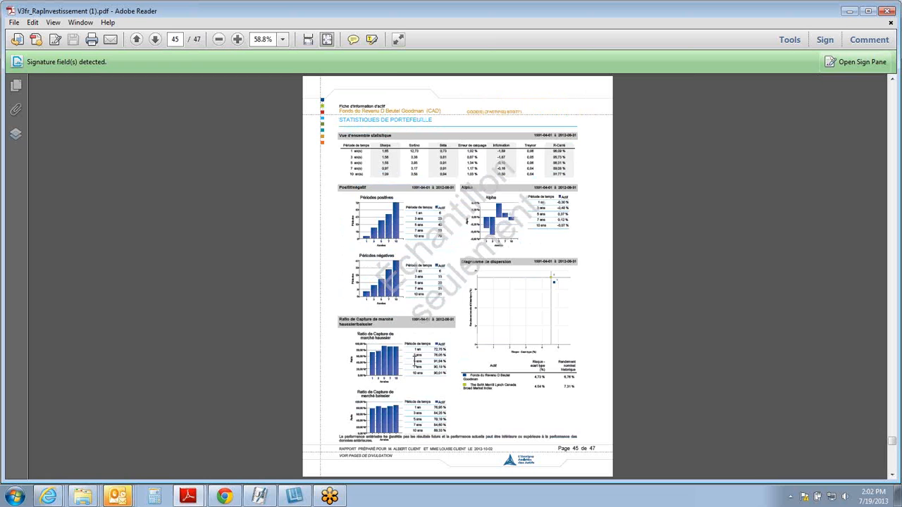
scroll(414, 361, "down", 1)
scroll(416, 367, "down", 1)
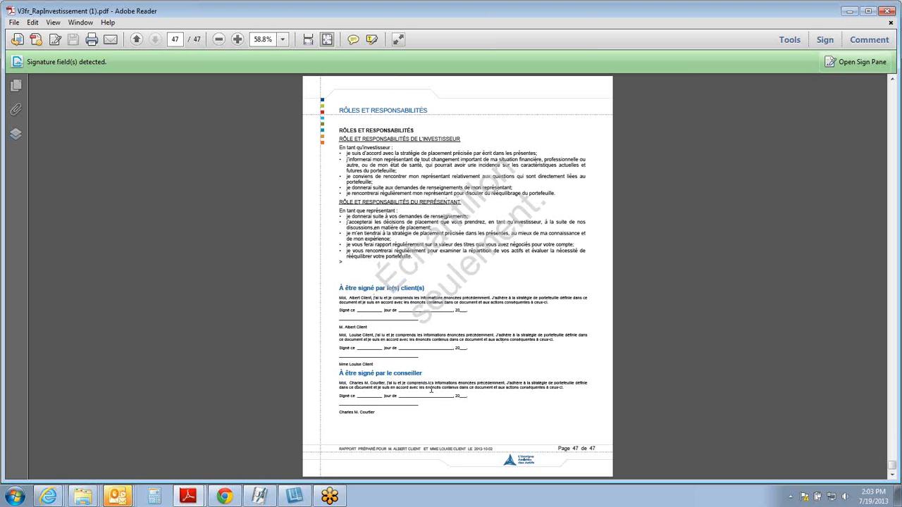
left_click(850, 11)
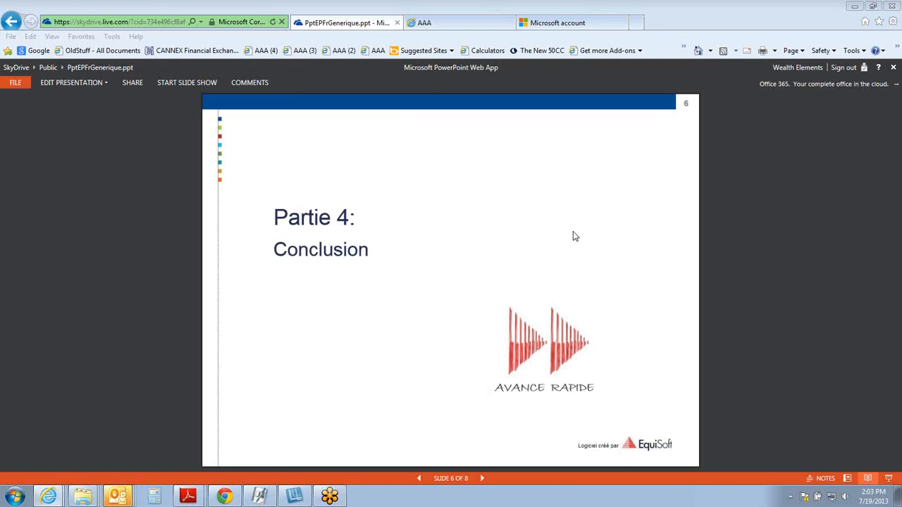